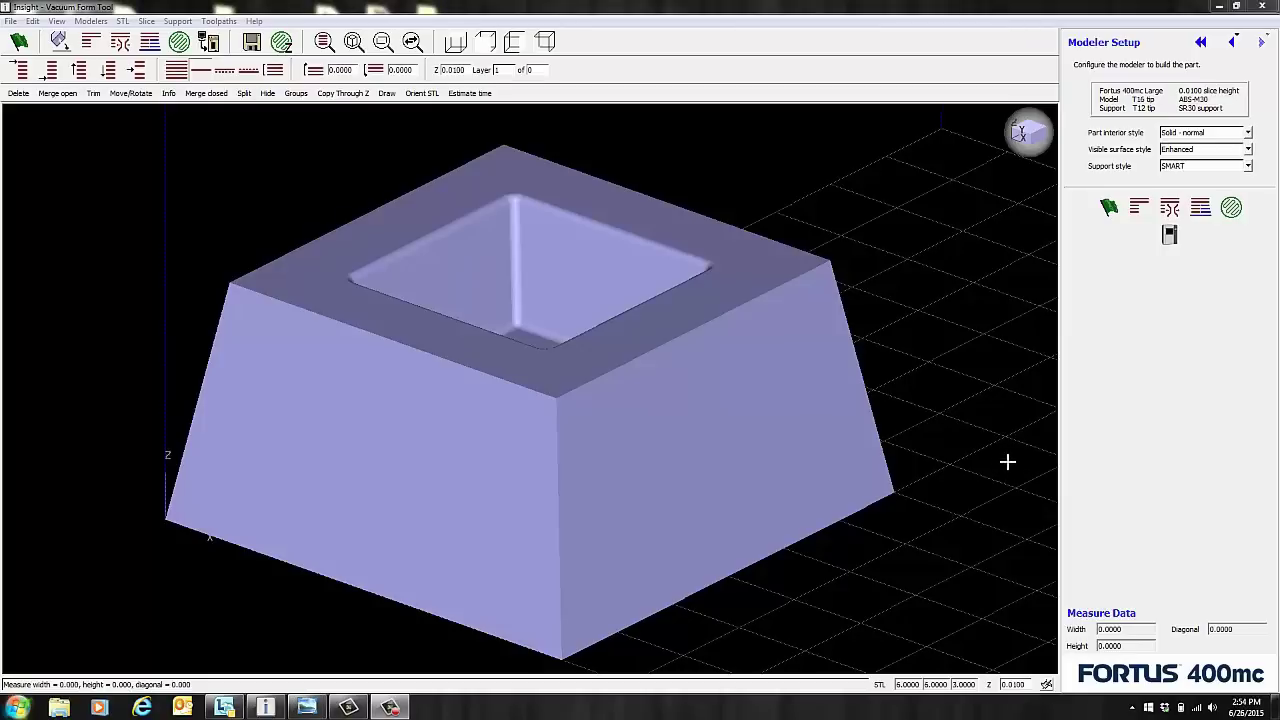
- Switch to Windows Photo Viewer and review the images on the vacuum forming process, aspect ratio and draft, and shrinkage
click(306, 707)
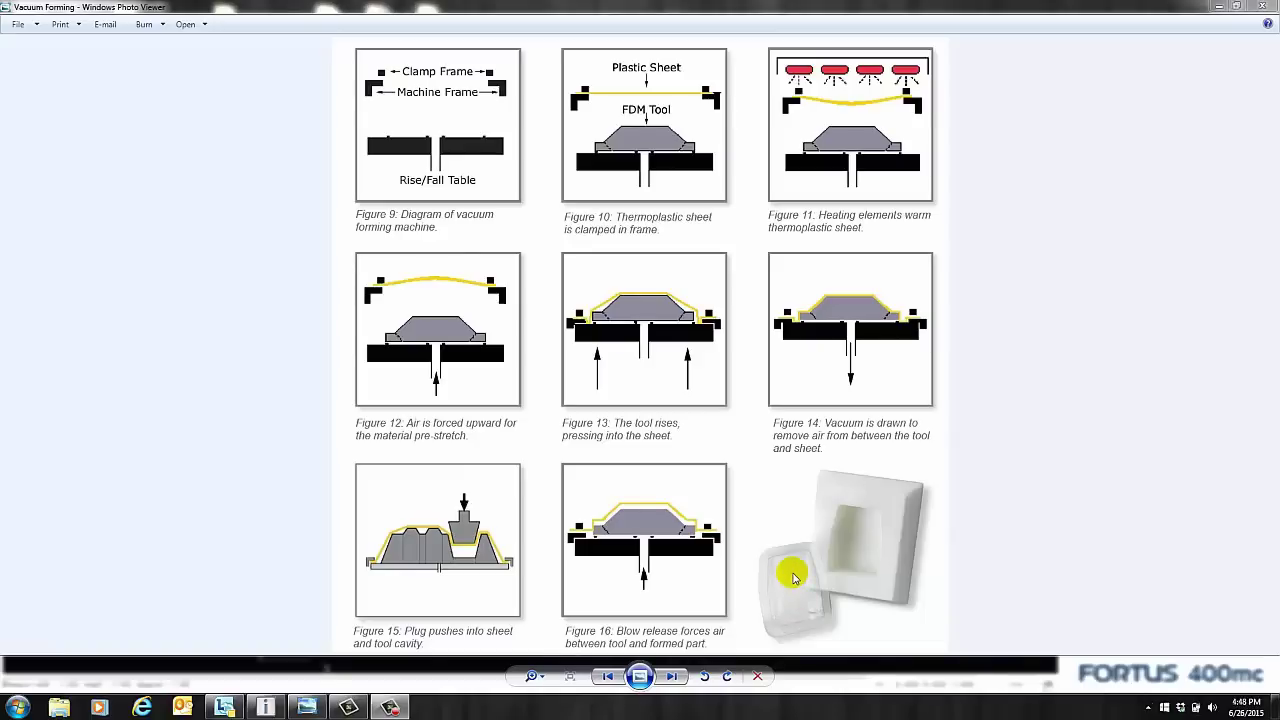
click(671, 676)
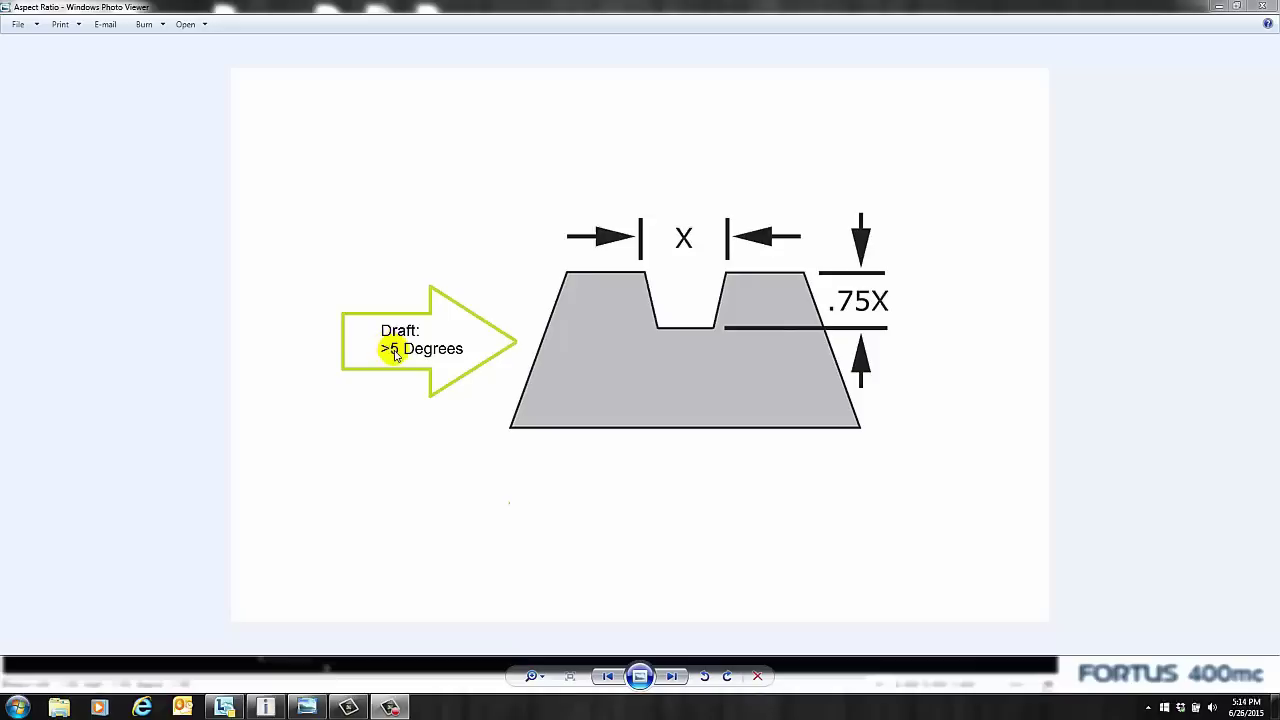
click(671, 676)
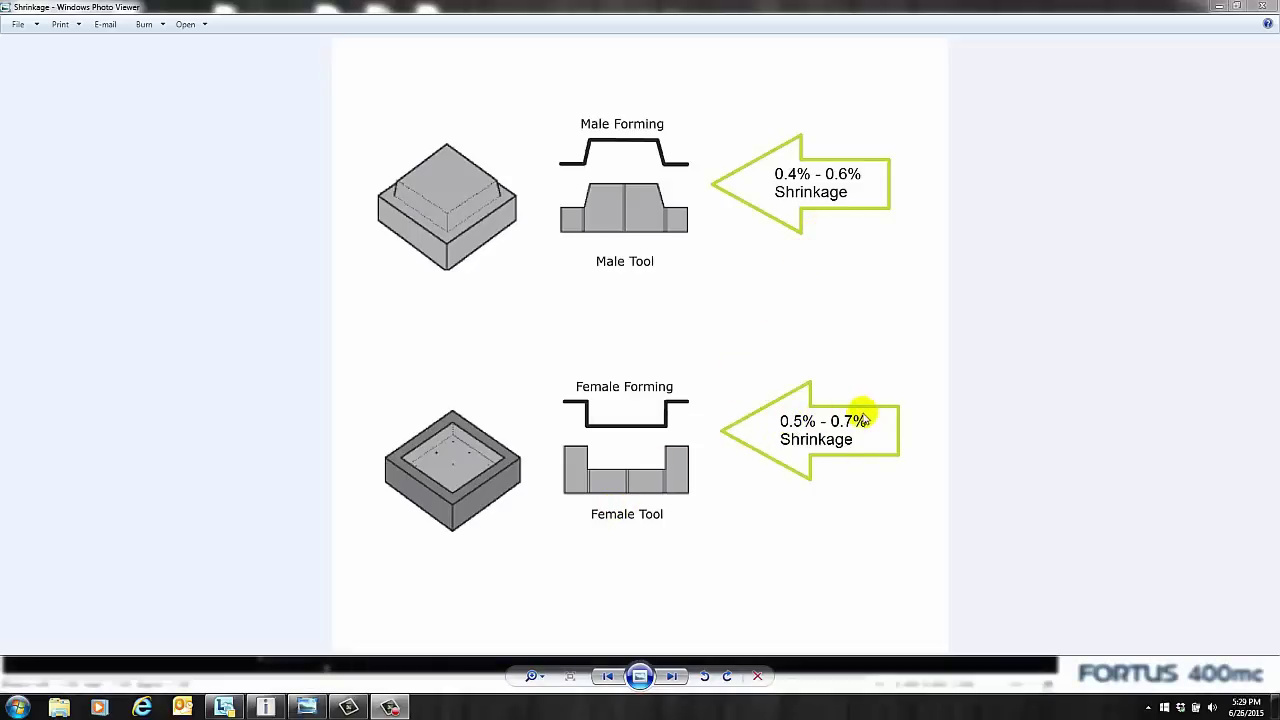
click(671, 676)
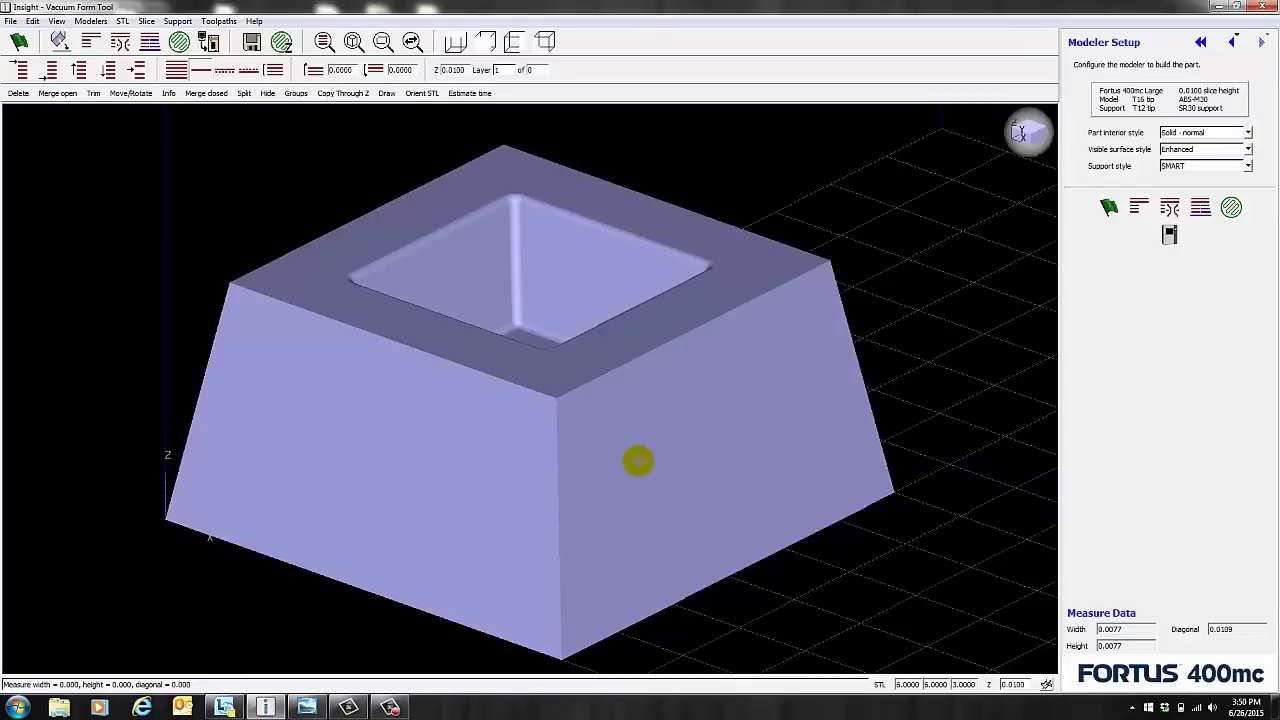
- Slice the vacuum form tool model into layer curves
click(1030, 132)
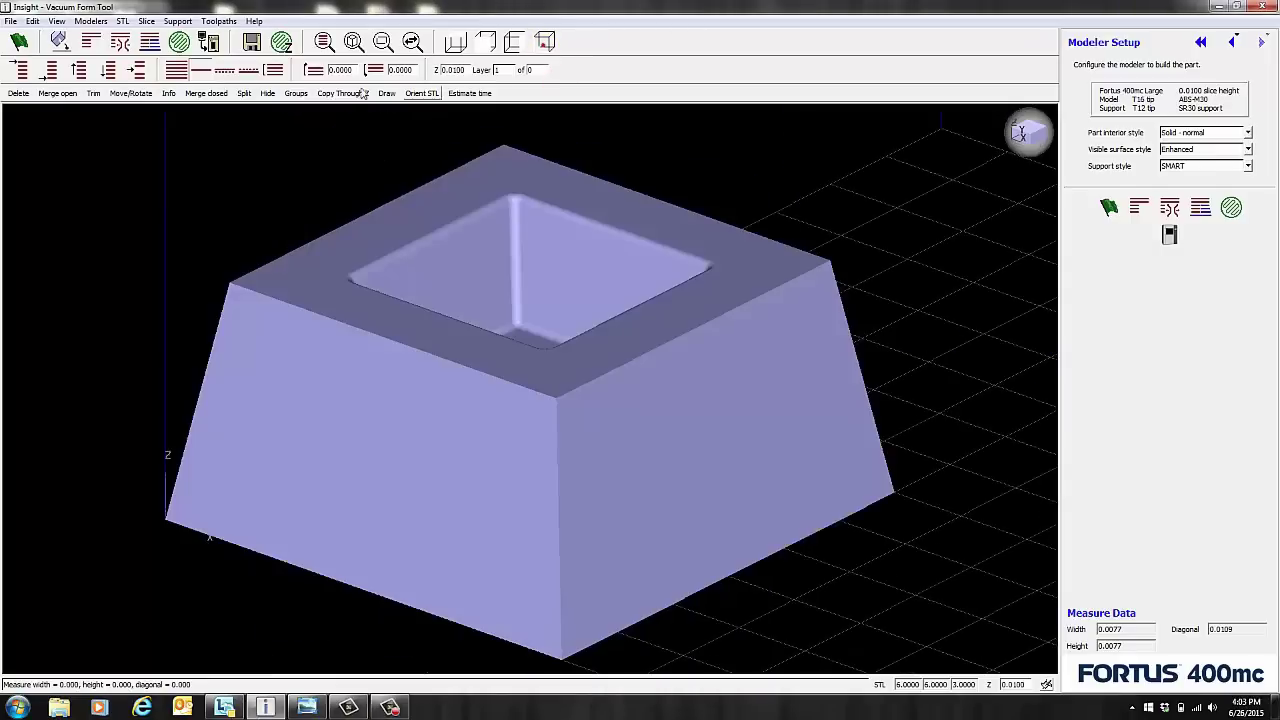
click(116, 43)
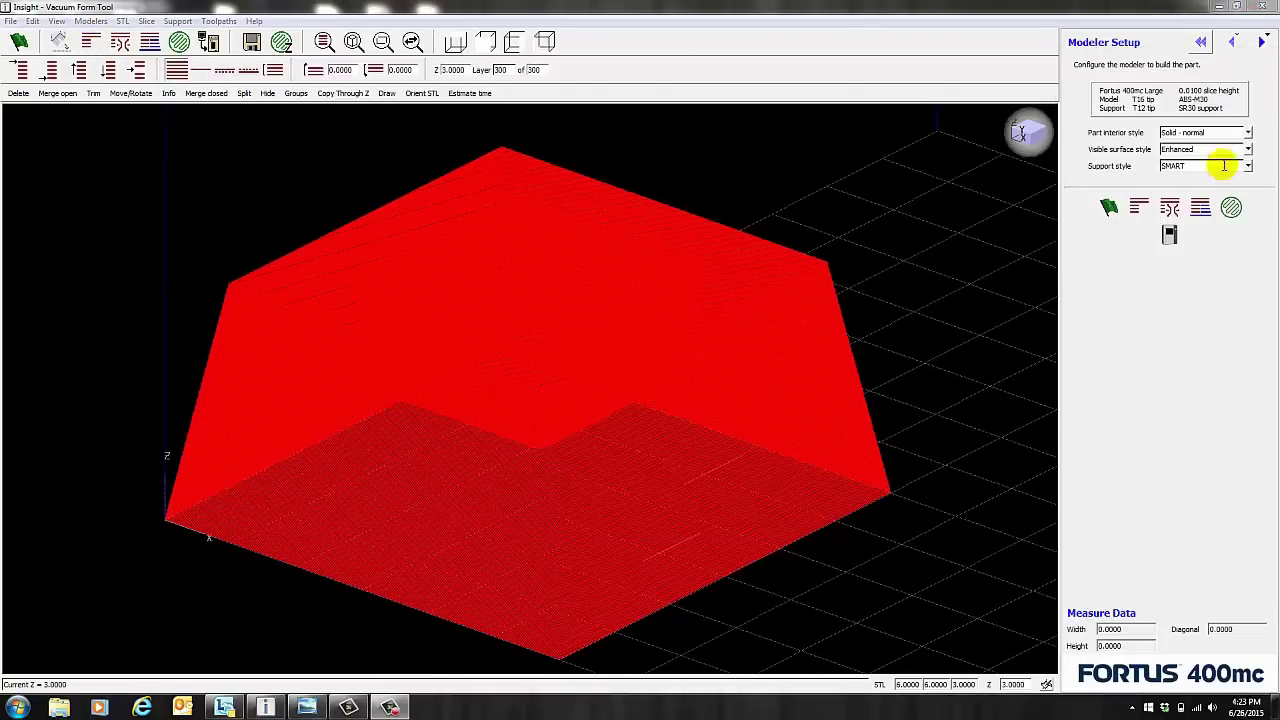
- Set the part interior style to Sparse - double dense and generate the toolpaths
click(1248, 133)
click(1205, 163)
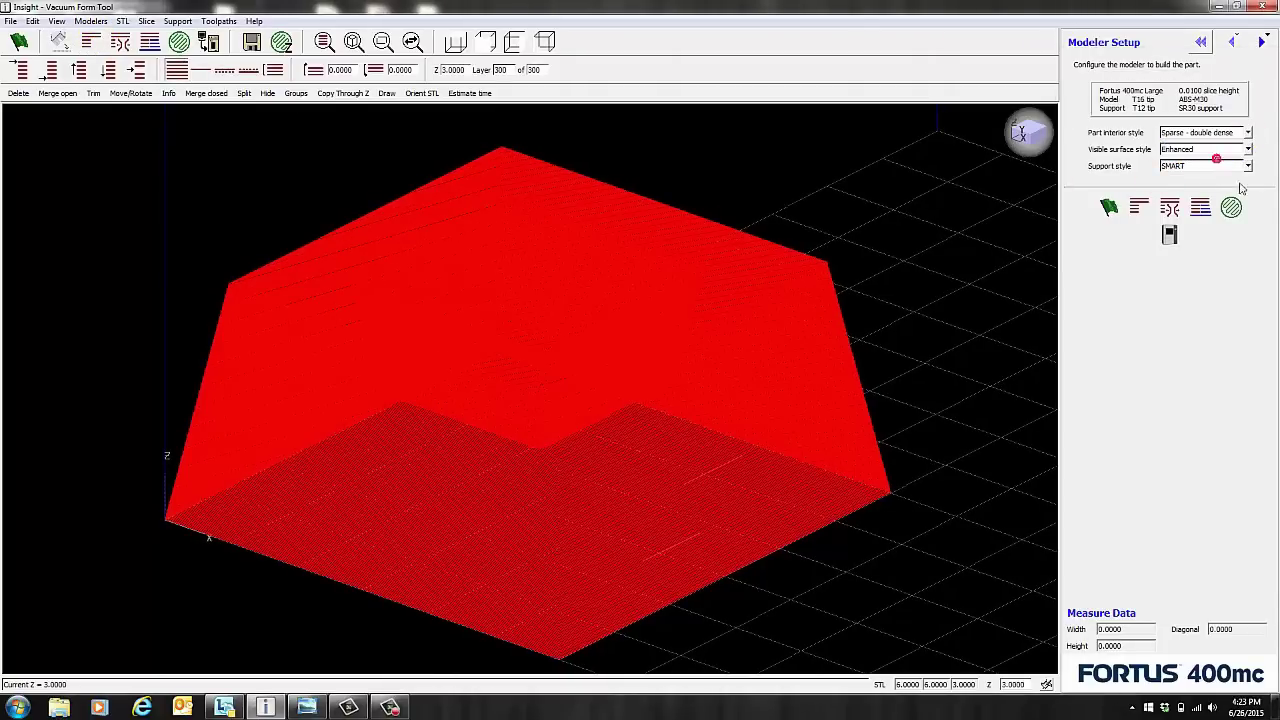
click(1231, 207)
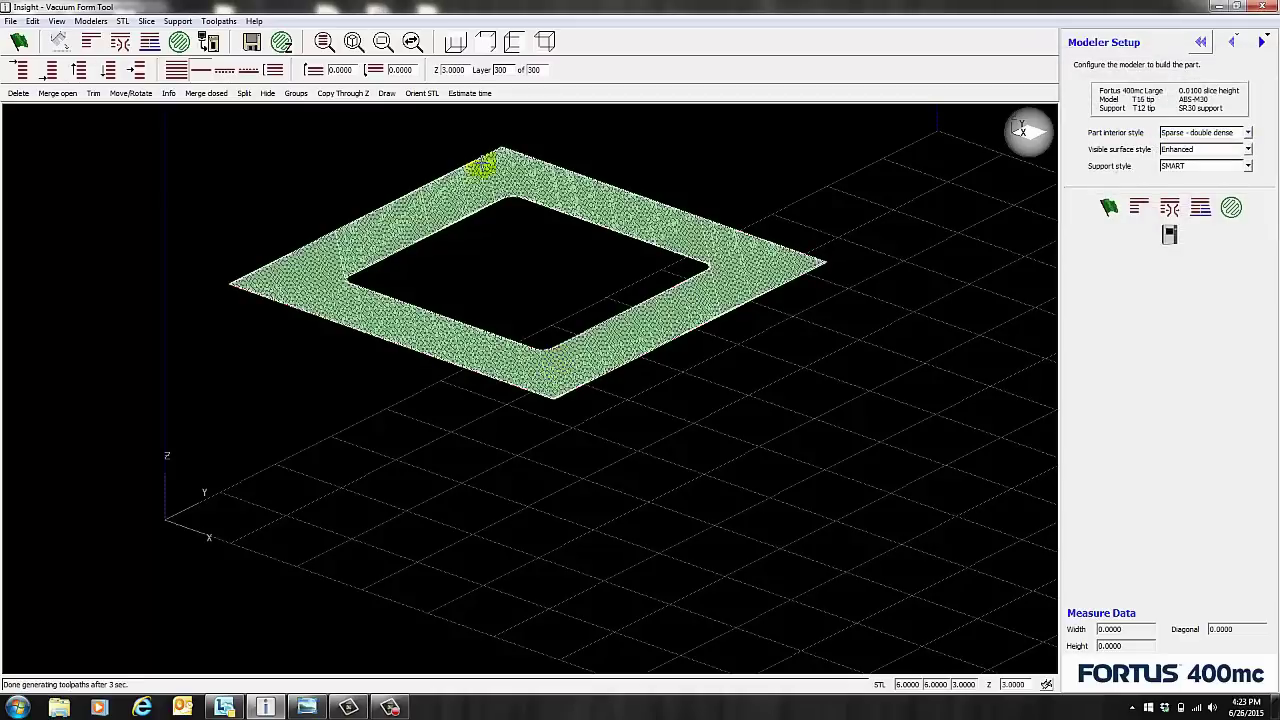
- Examine the toolpaths in top view from layer 300 down to layer 1 and back up to layer 4
click(460, 43)
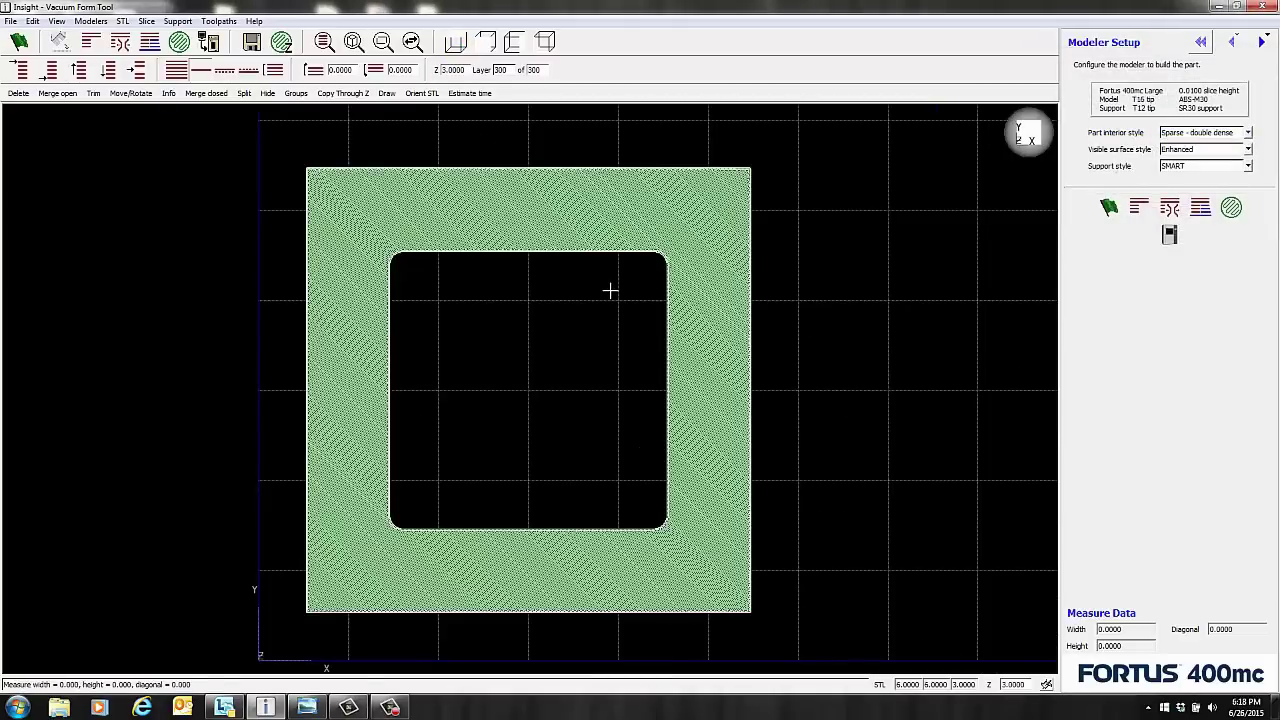
key(Down)
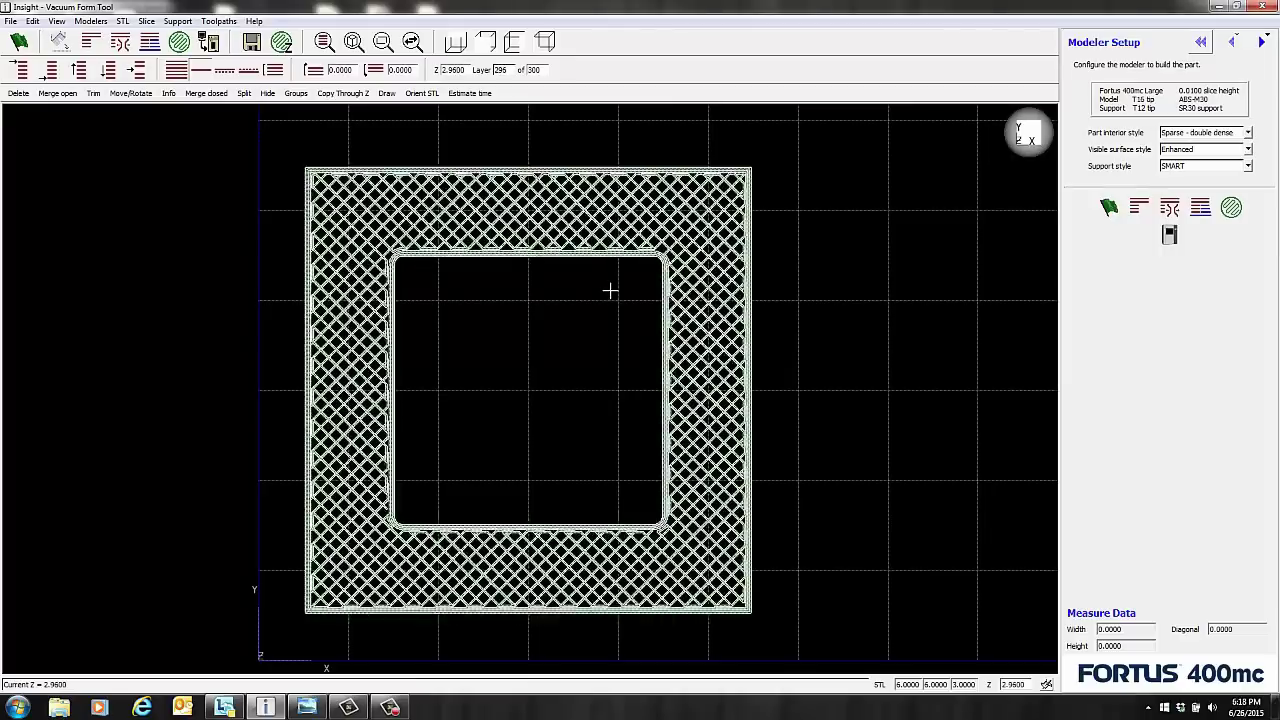
key(Down)
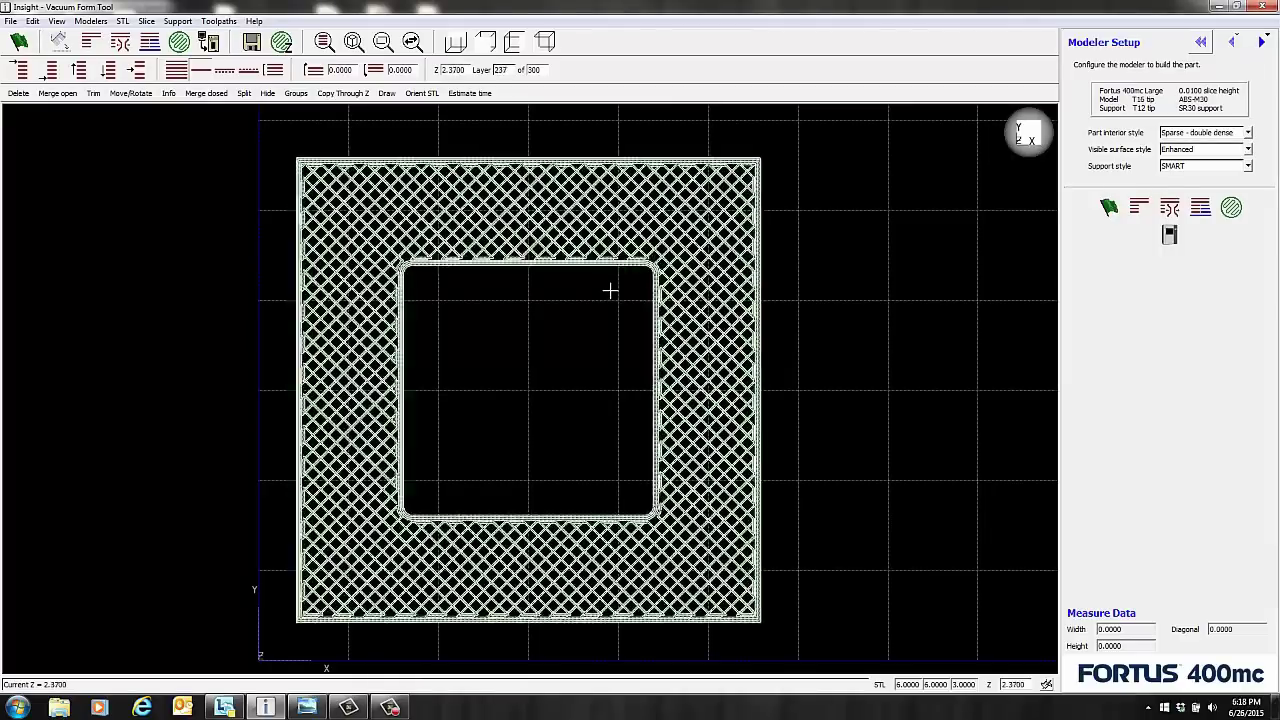
key(Down)
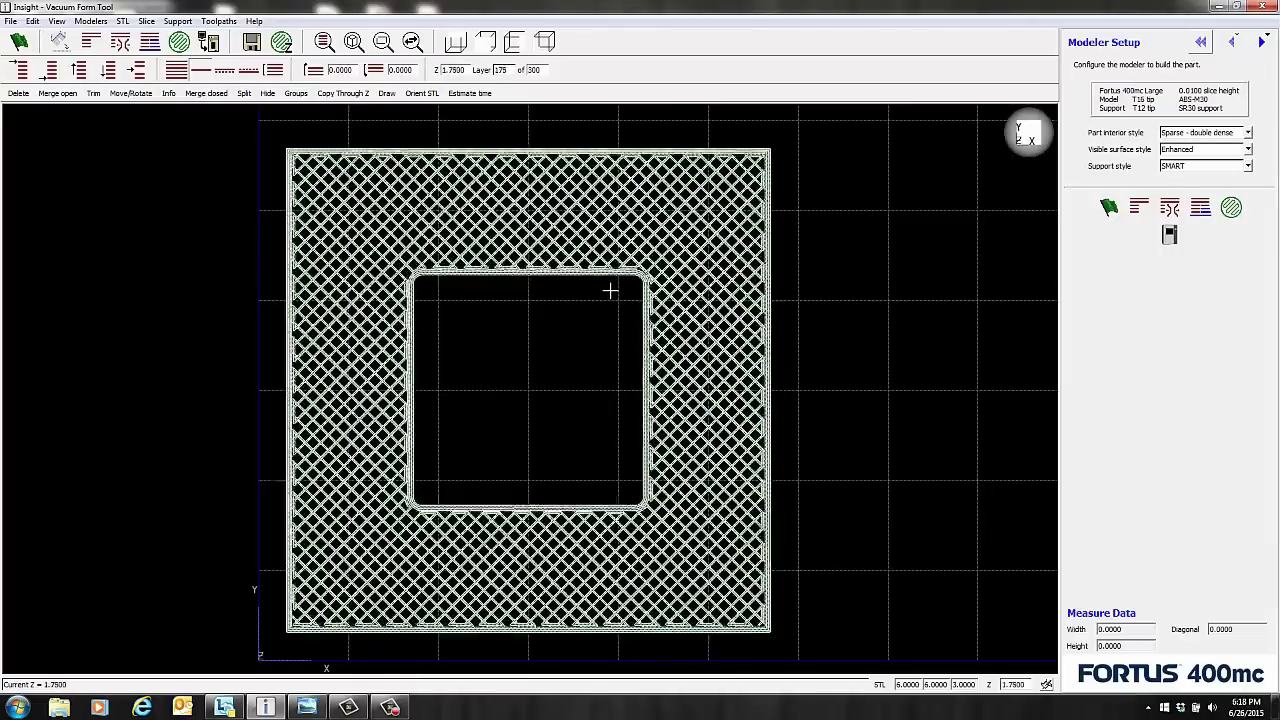
key(Down)
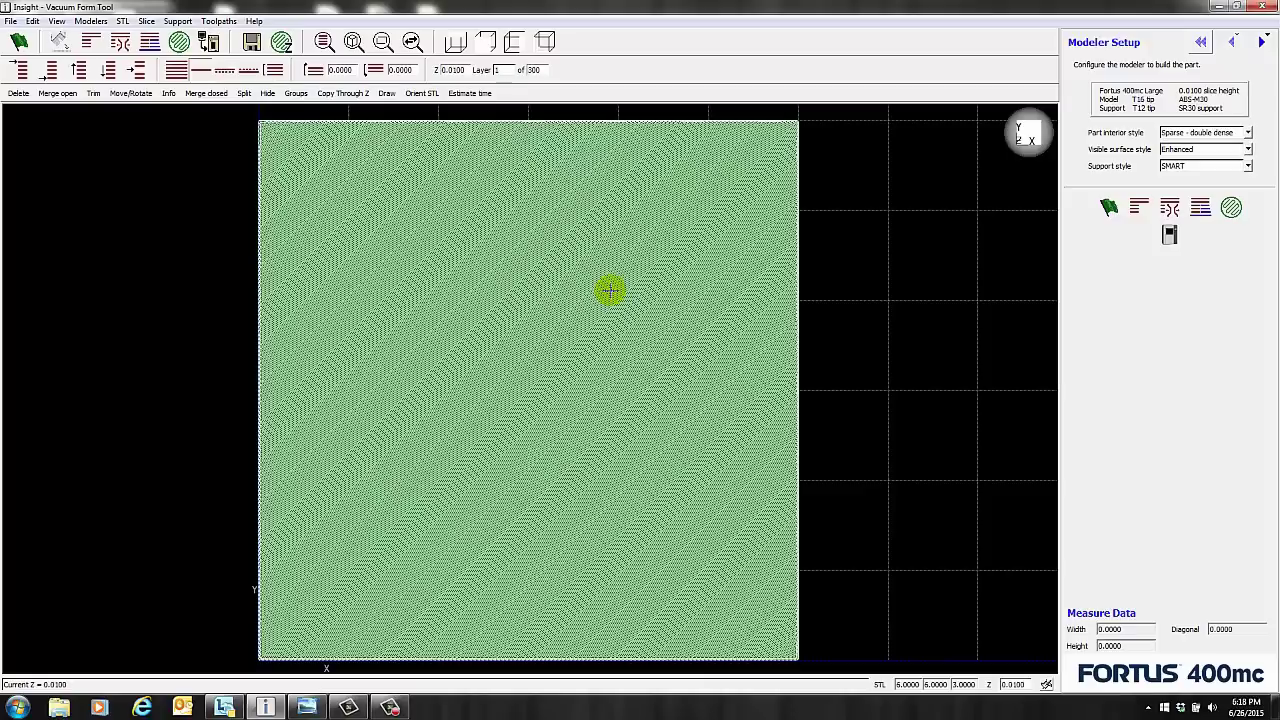
key(Up)
key(Up)
key(Up)
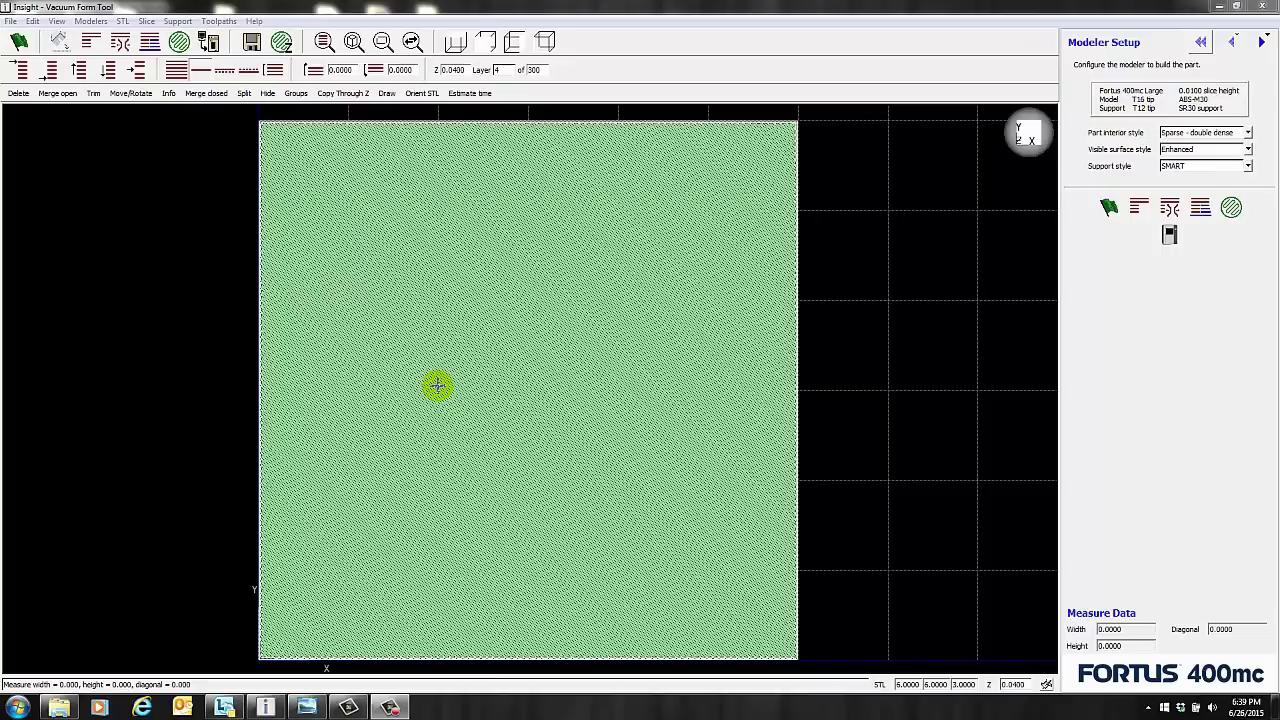
- Delete the generated toolpaths through the toolpath setup and go down to layer 1
click(219, 21)
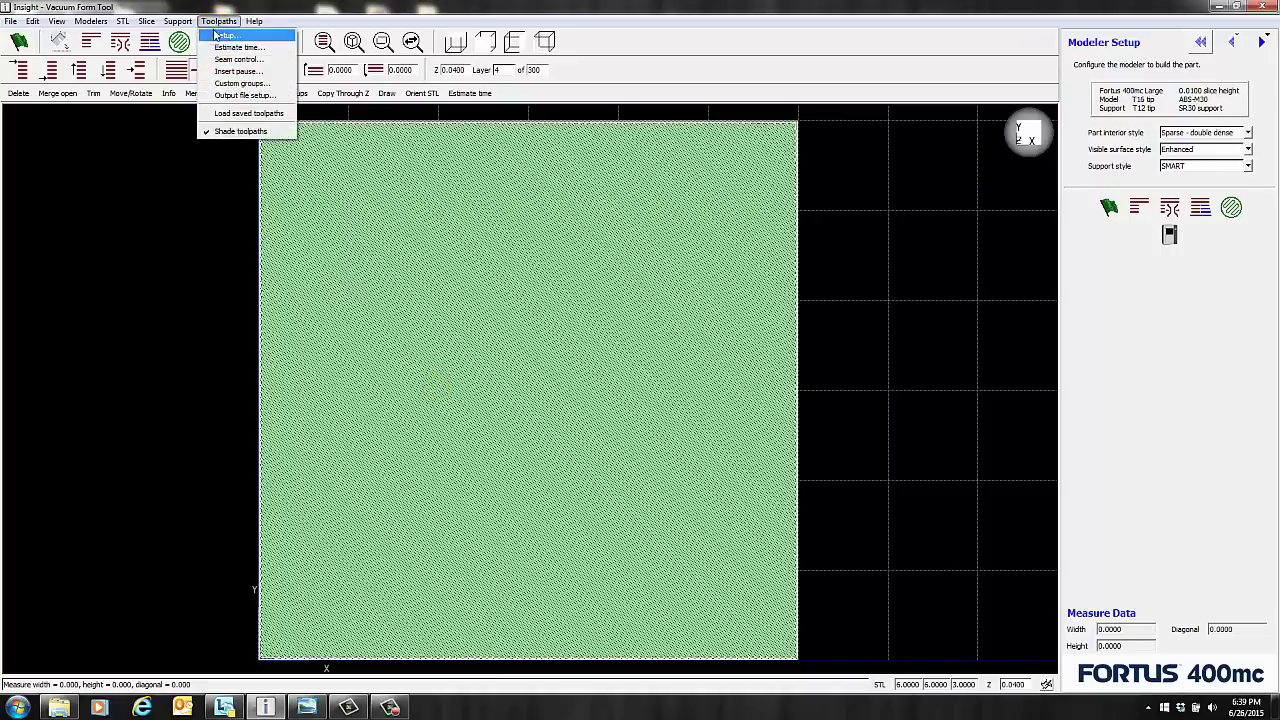
click(222, 35)
click(1185, 288)
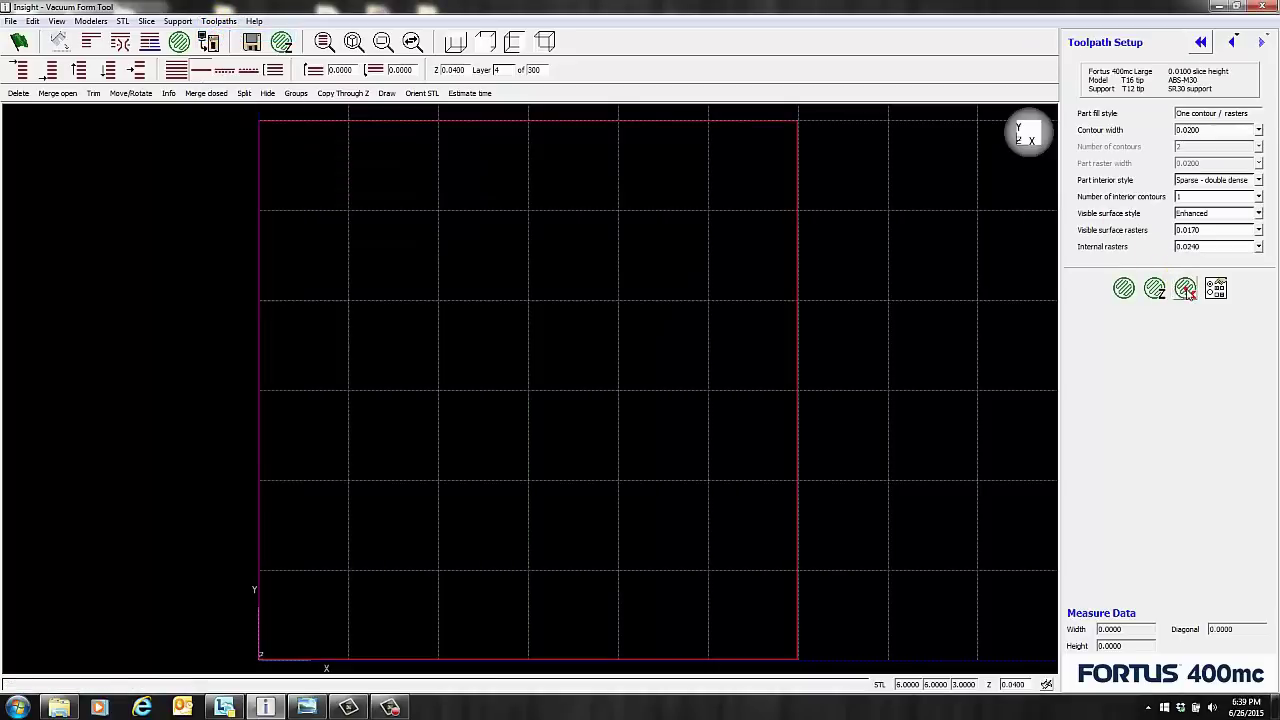
click(700, 243)
key(Down)
key(Down)
key(Down)
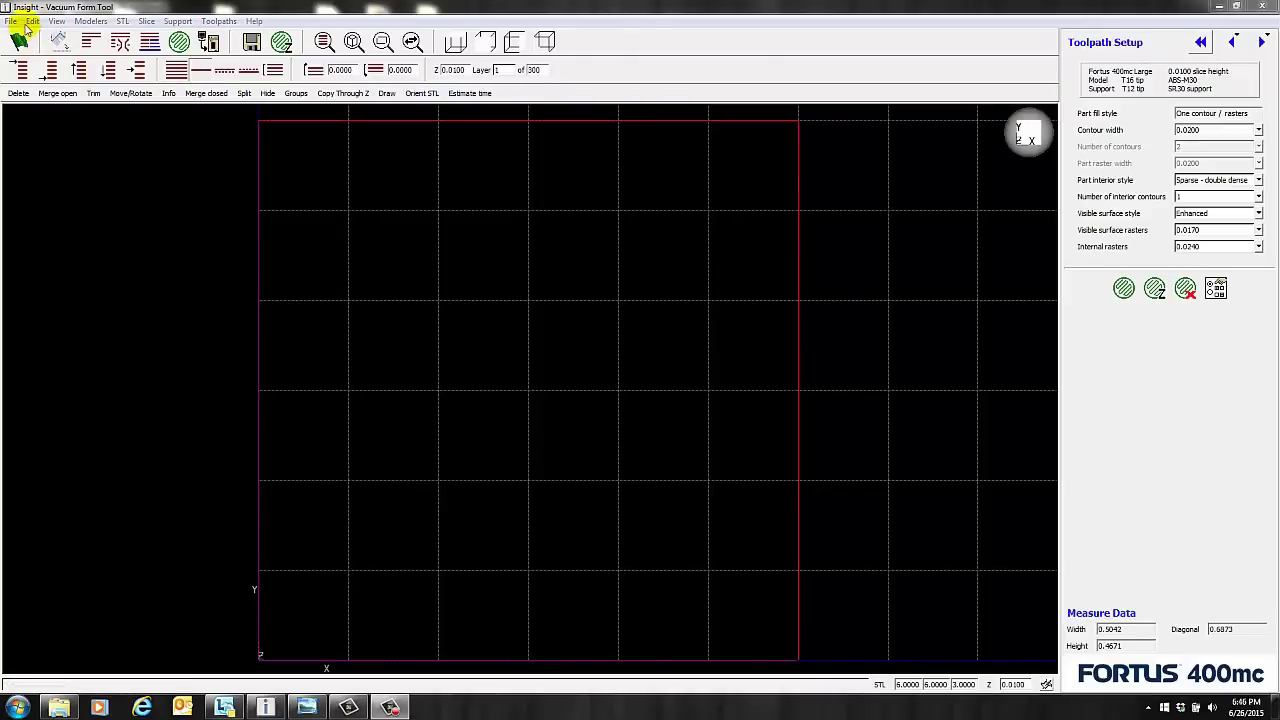
- Offset the outer boundary curve on layer 1 by 0.5 inside the closed curve, keeping the original
click(31, 21)
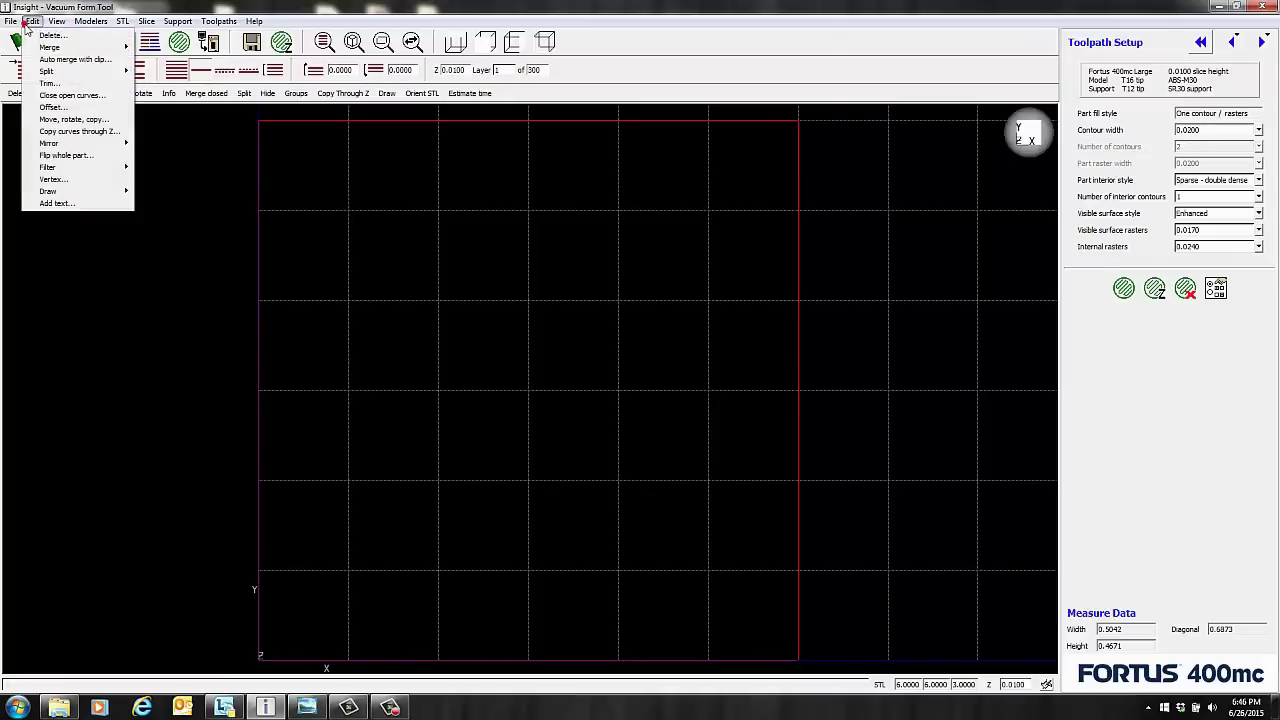
click(52, 107)
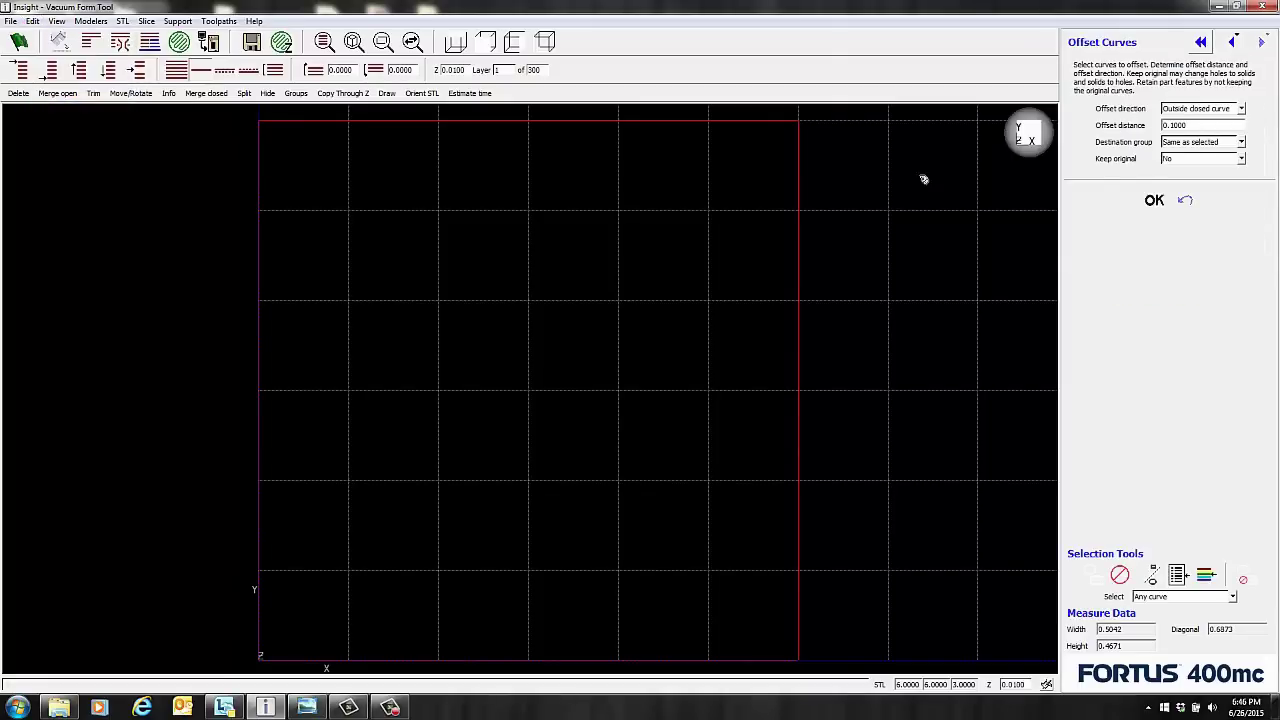
click(1241, 108)
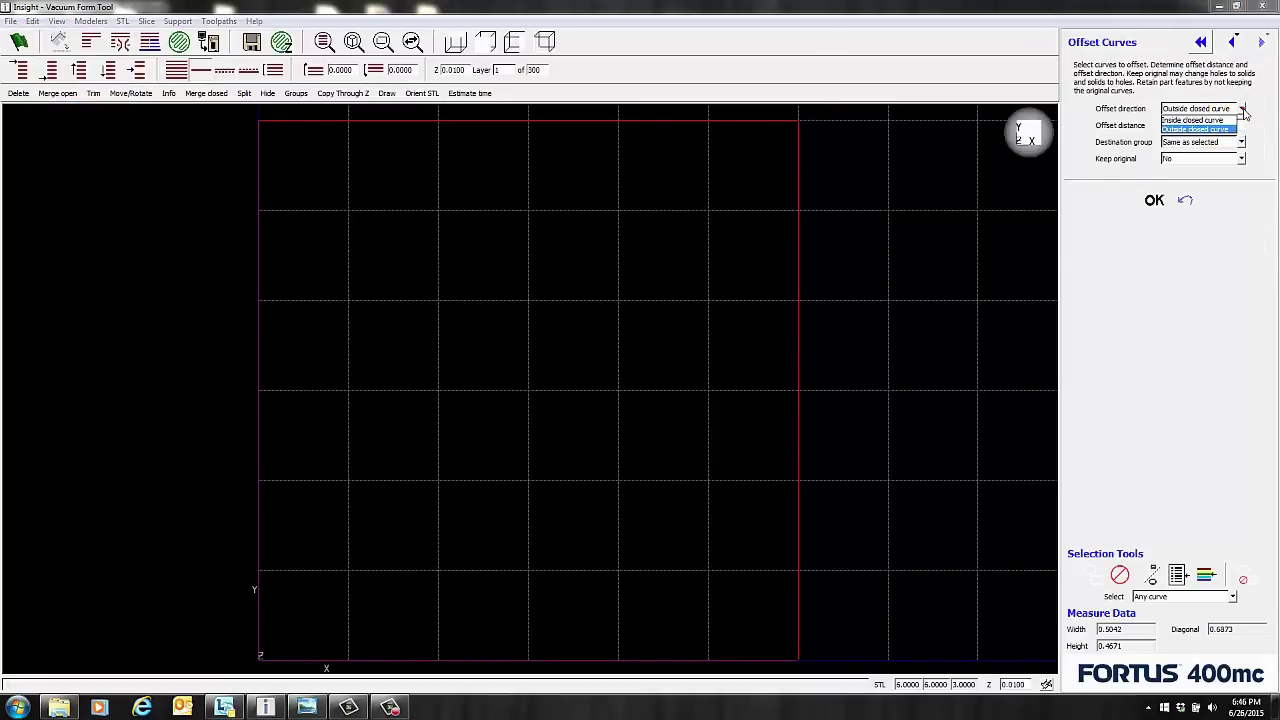
click(1222, 119)
click(1212, 124)
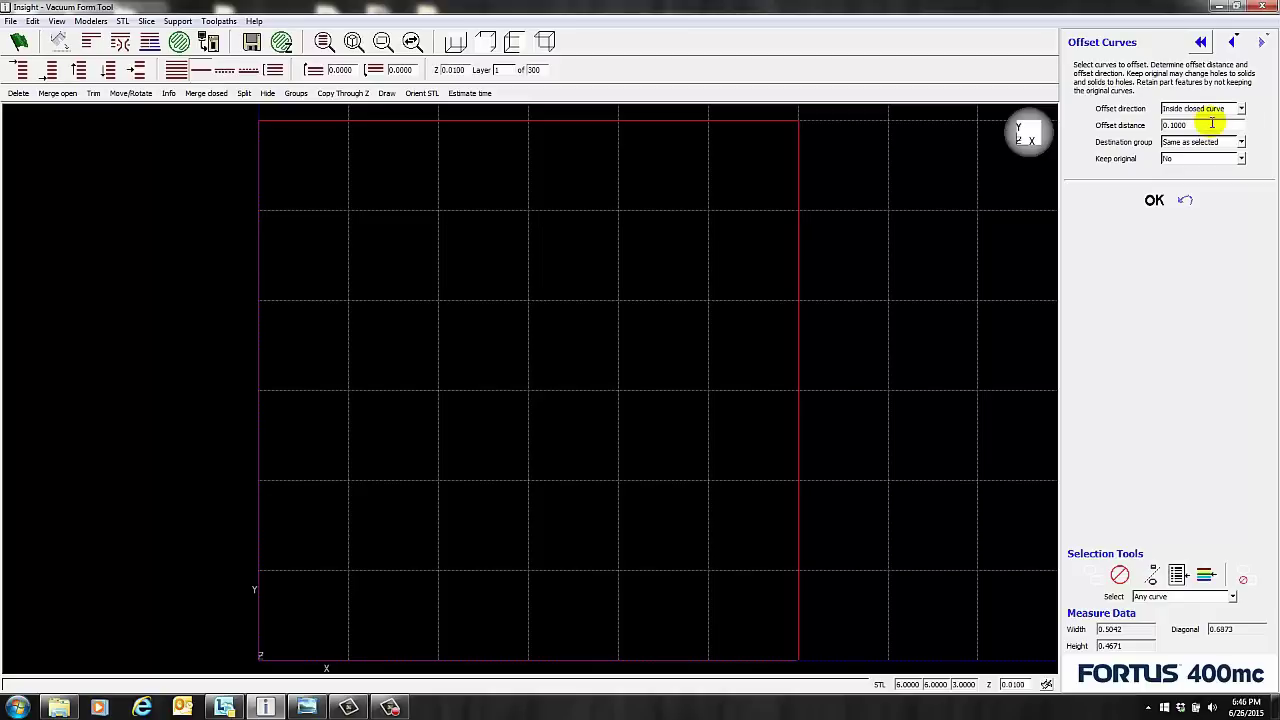
double_click(1212, 124)
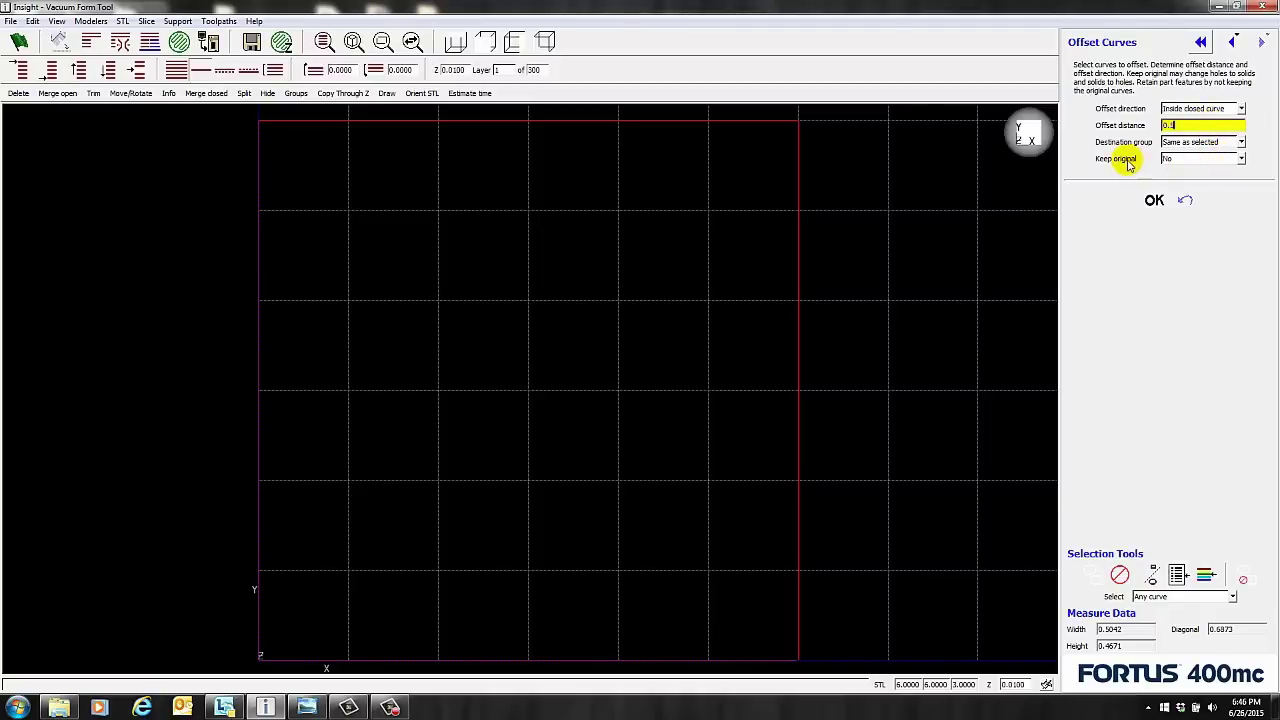
click(1241, 158)
click(1195, 170)
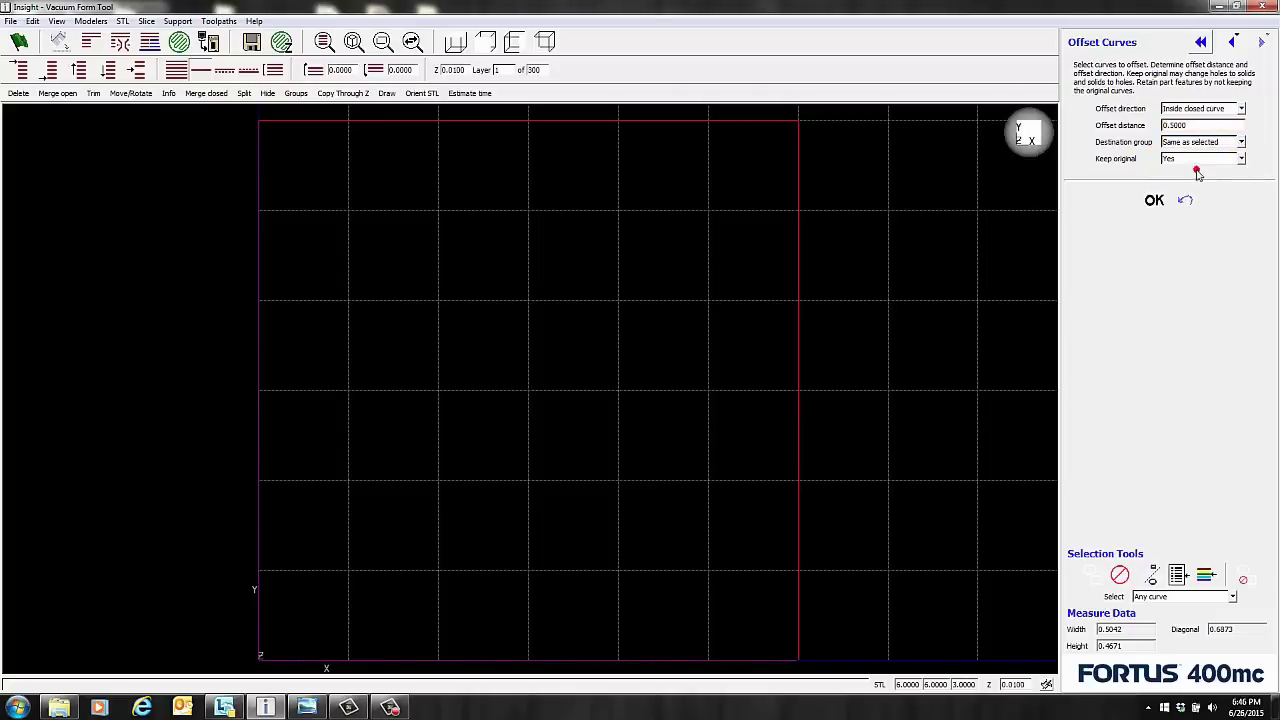
drag(811, 114, 775, 146)
click(1154, 200)
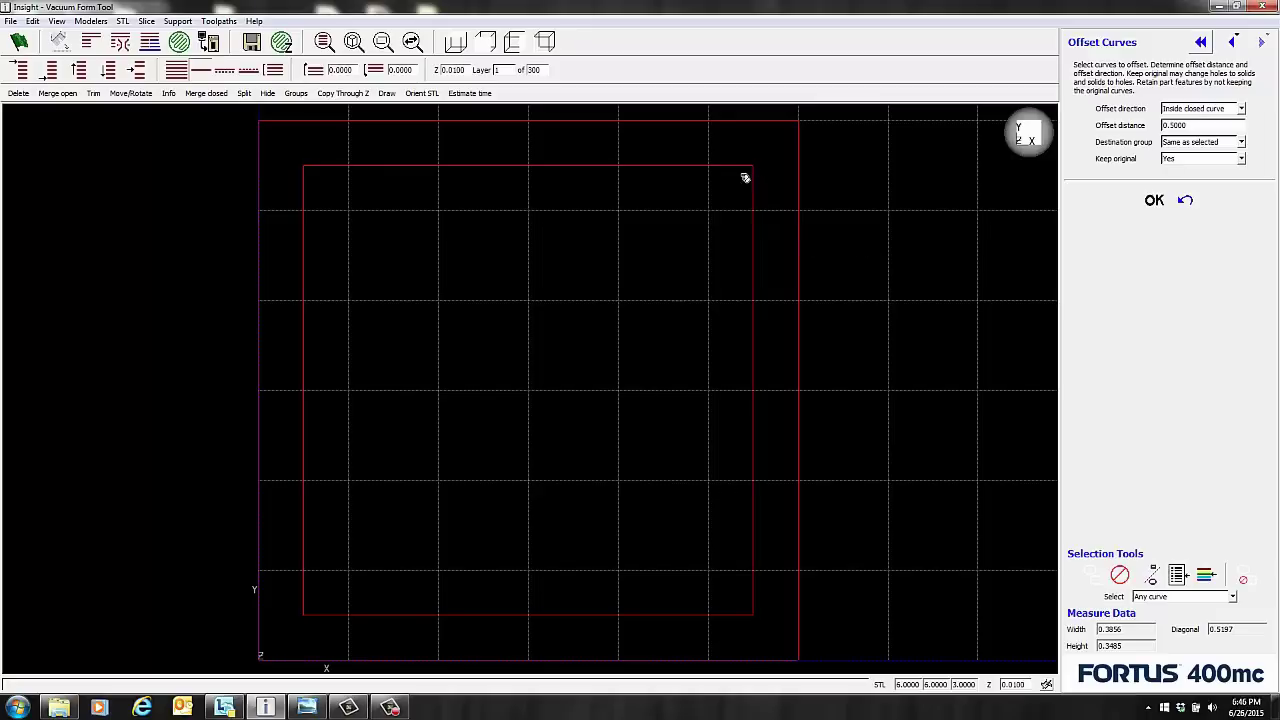
- Offset the inner square curve by 0.002 inside the closed curve, keeping the original, and inspect the gap at its corner
click(1197, 125)
key(BackSpace)
key(BackSpace)
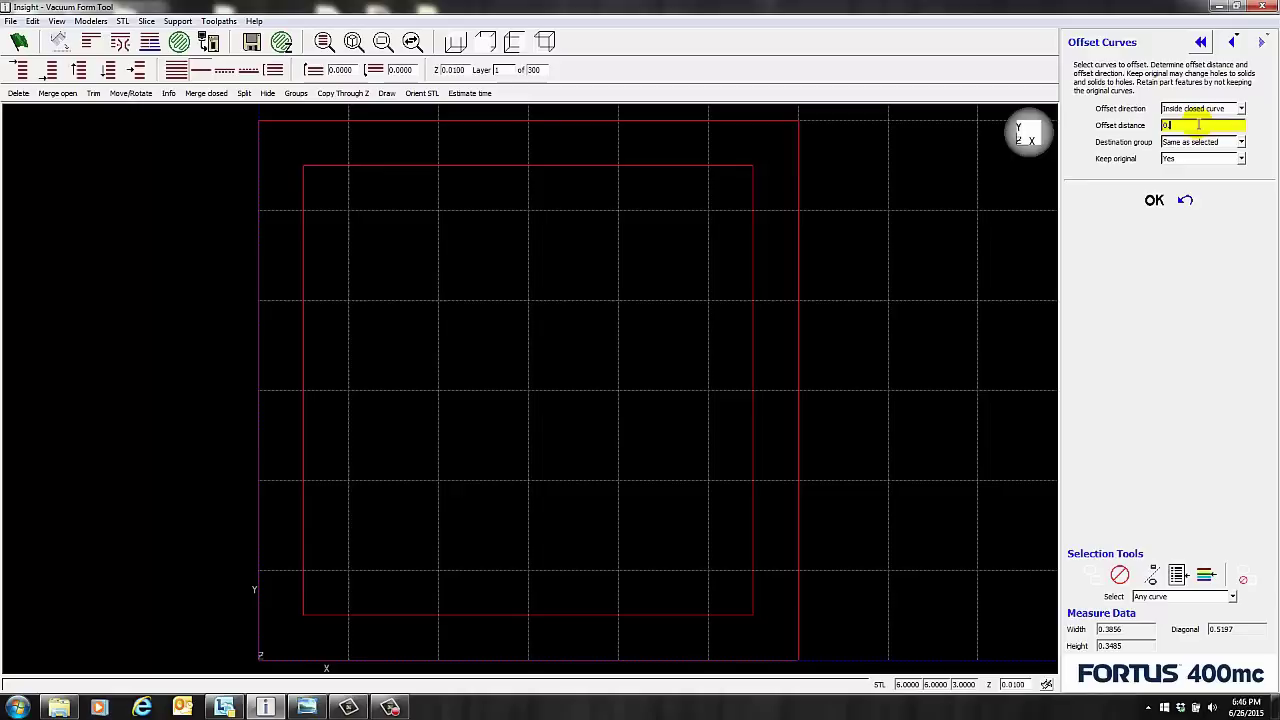
text(002)
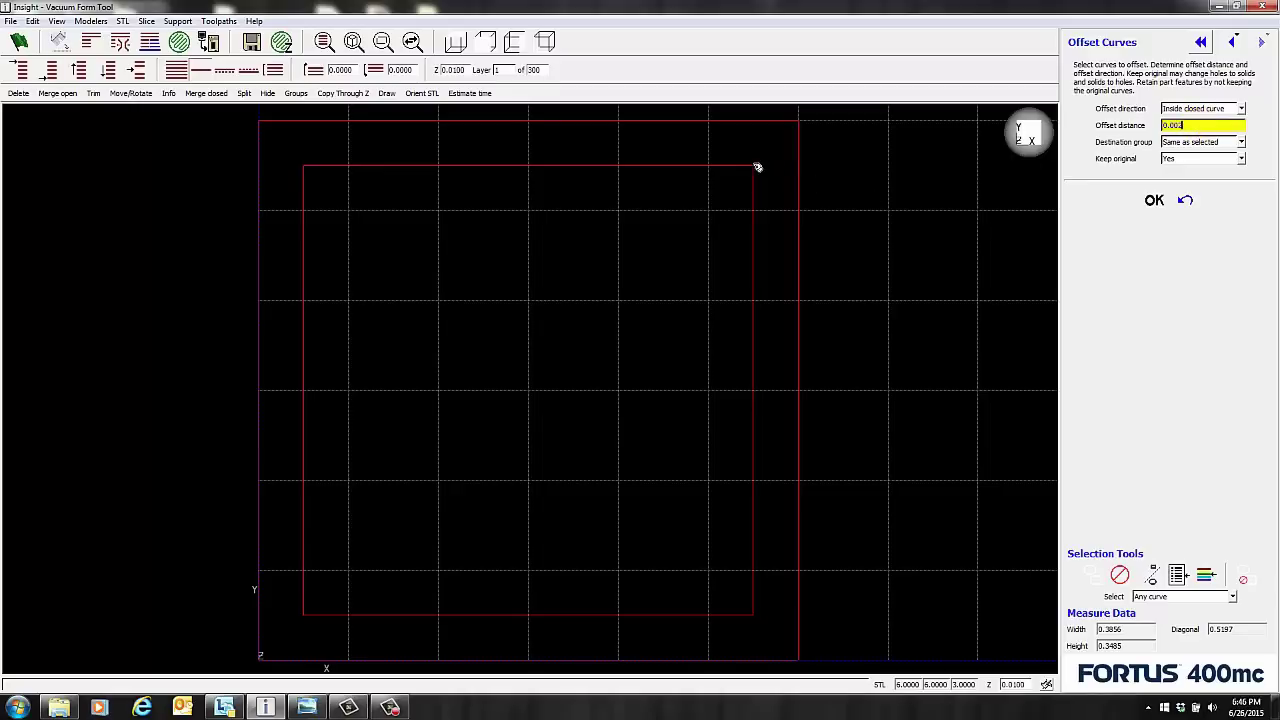
click(762, 161)
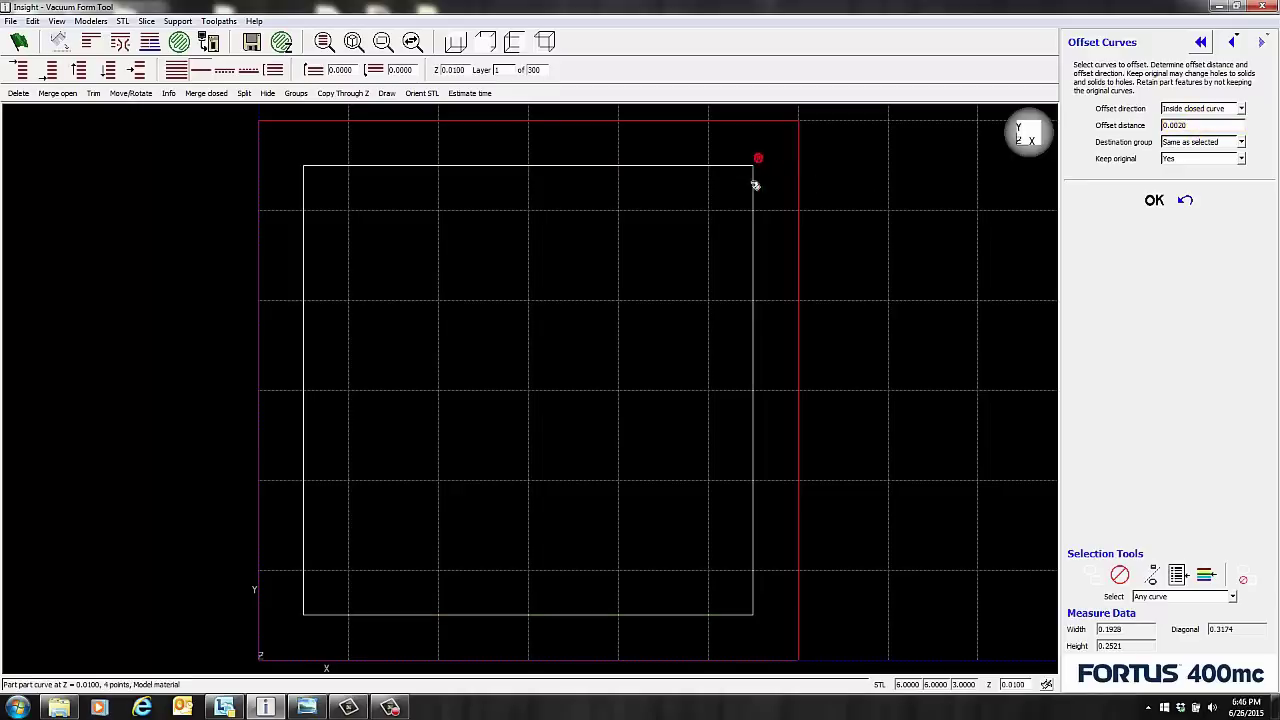
click(1155, 201)
scroll(756, 165, up, 4)
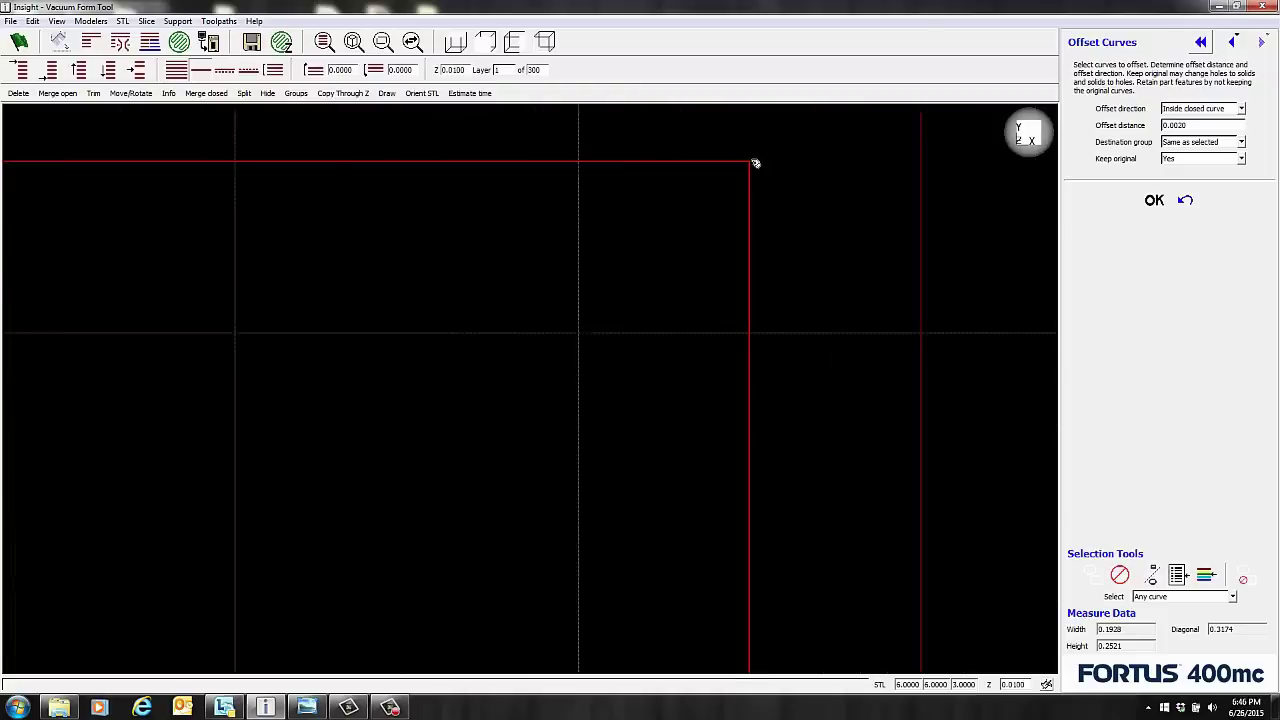
scroll(756, 163, up, 5)
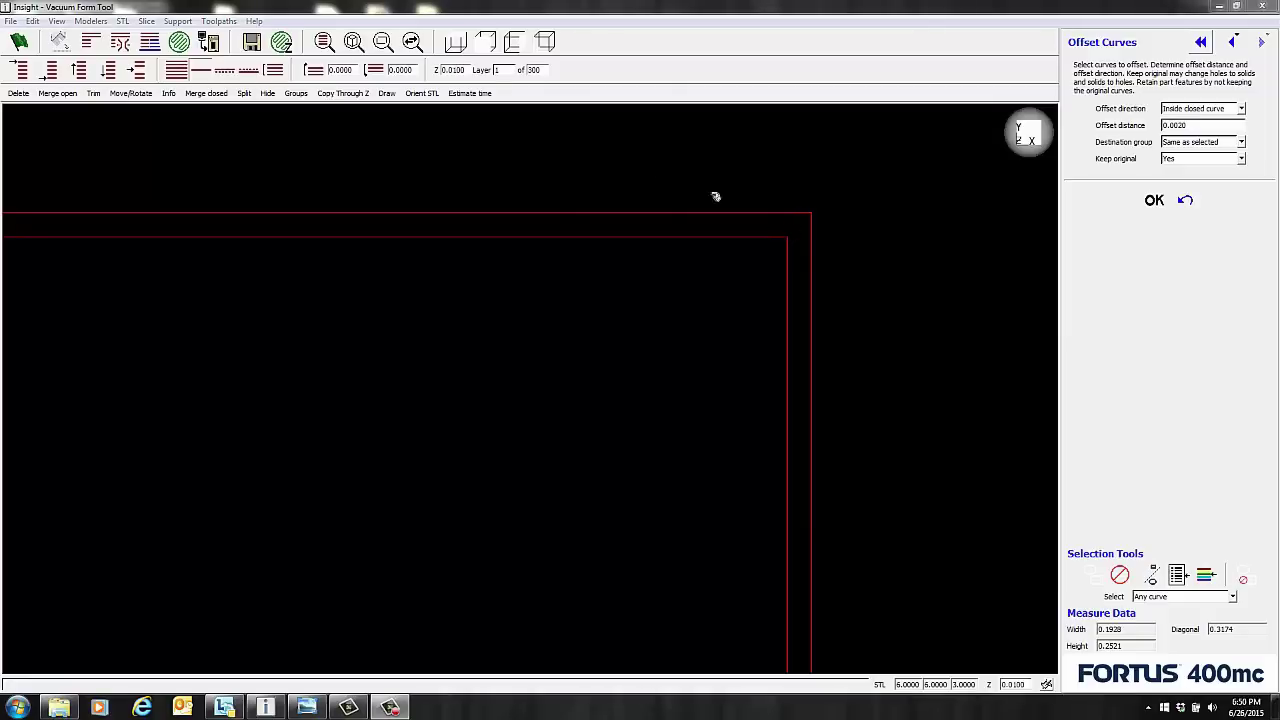
- Copy the two closely spaced inner square curves from layer 1 through Z layer 8
click(455, 42)
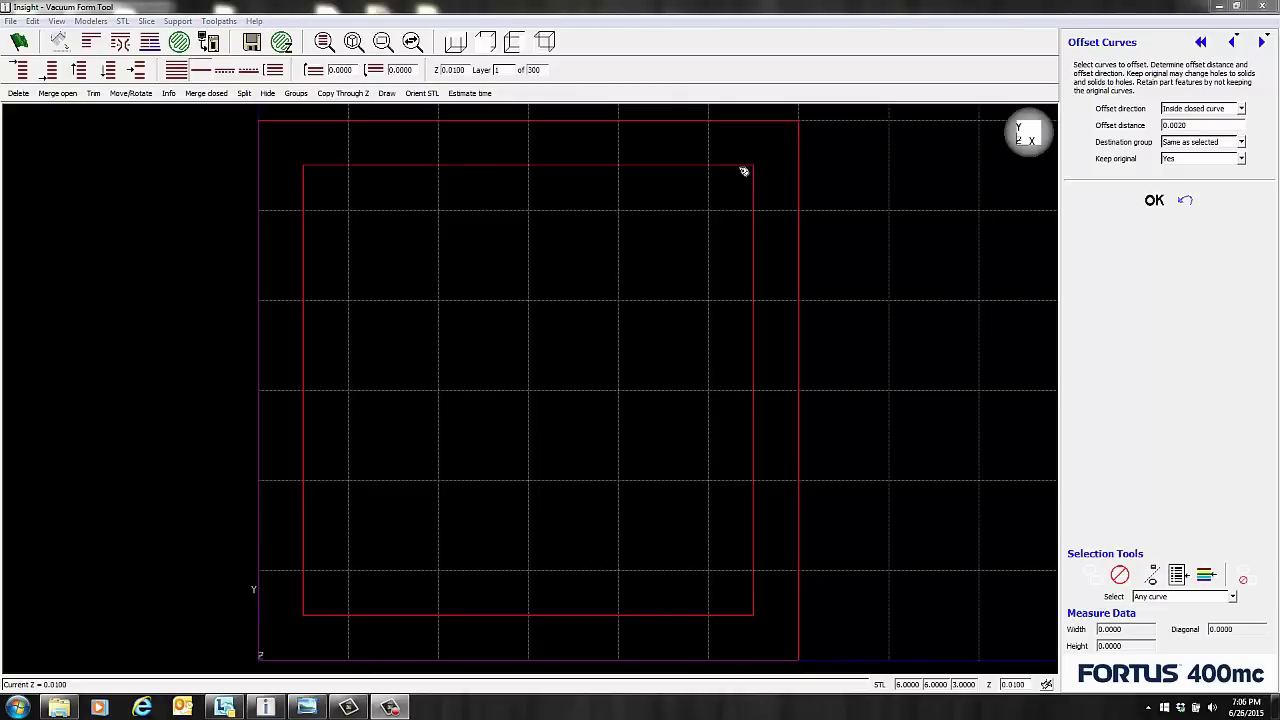
click(33, 21)
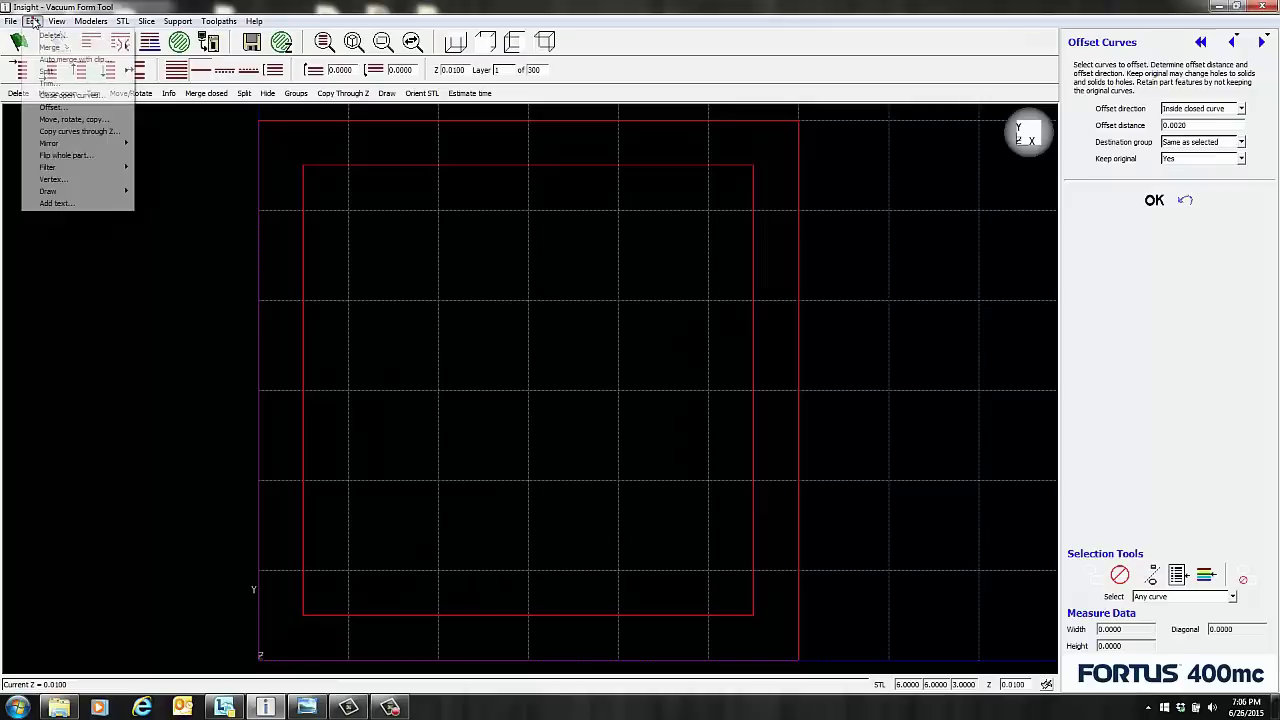
click(67, 132)
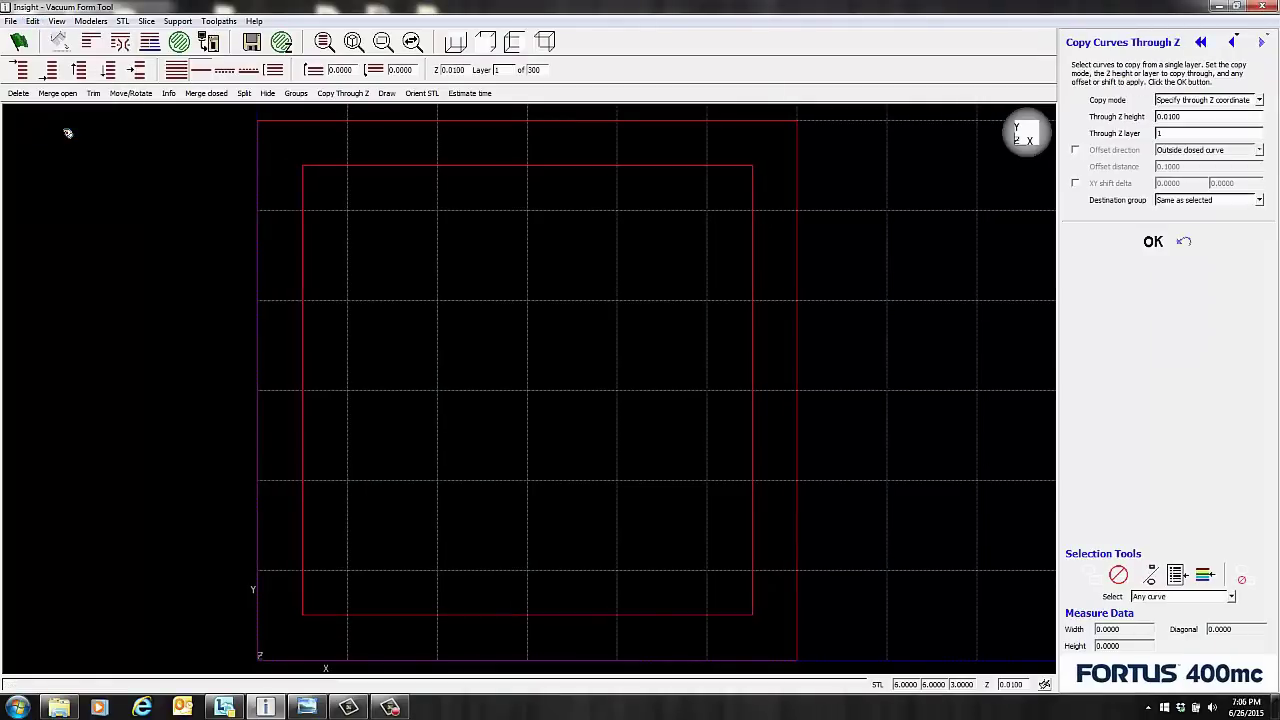
drag(768, 151, 738, 185)
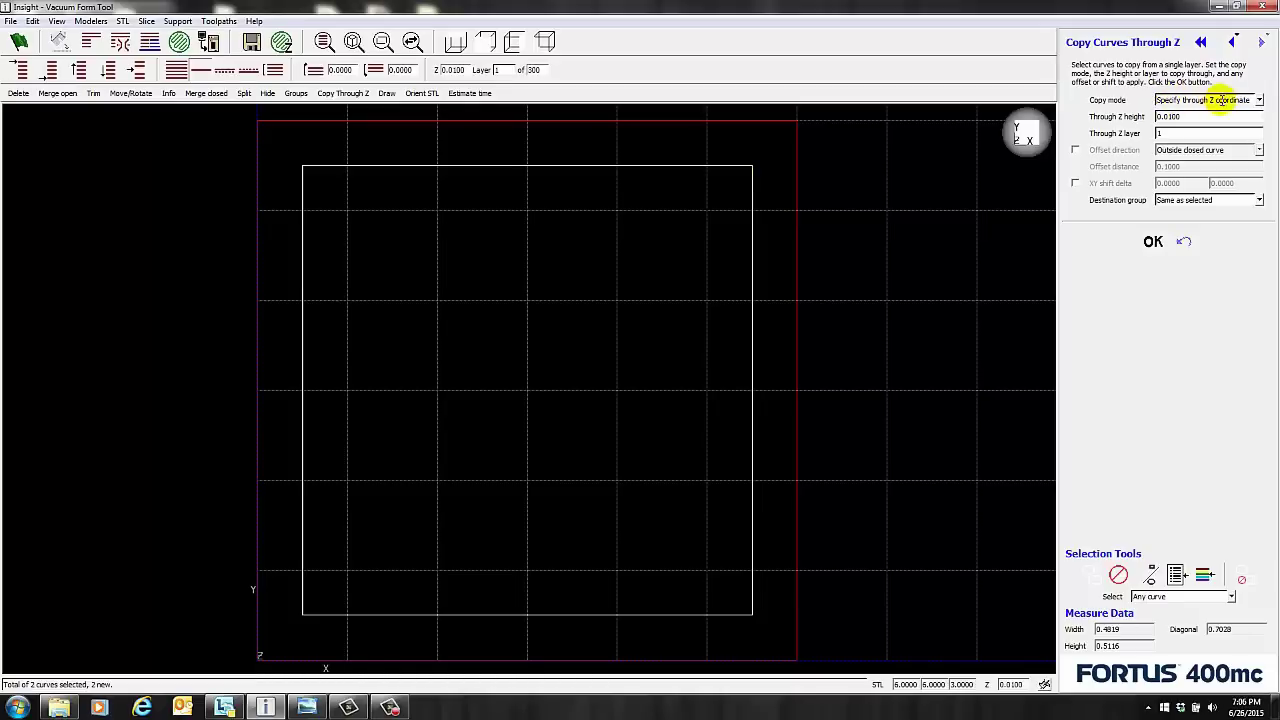
click(1171, 133)
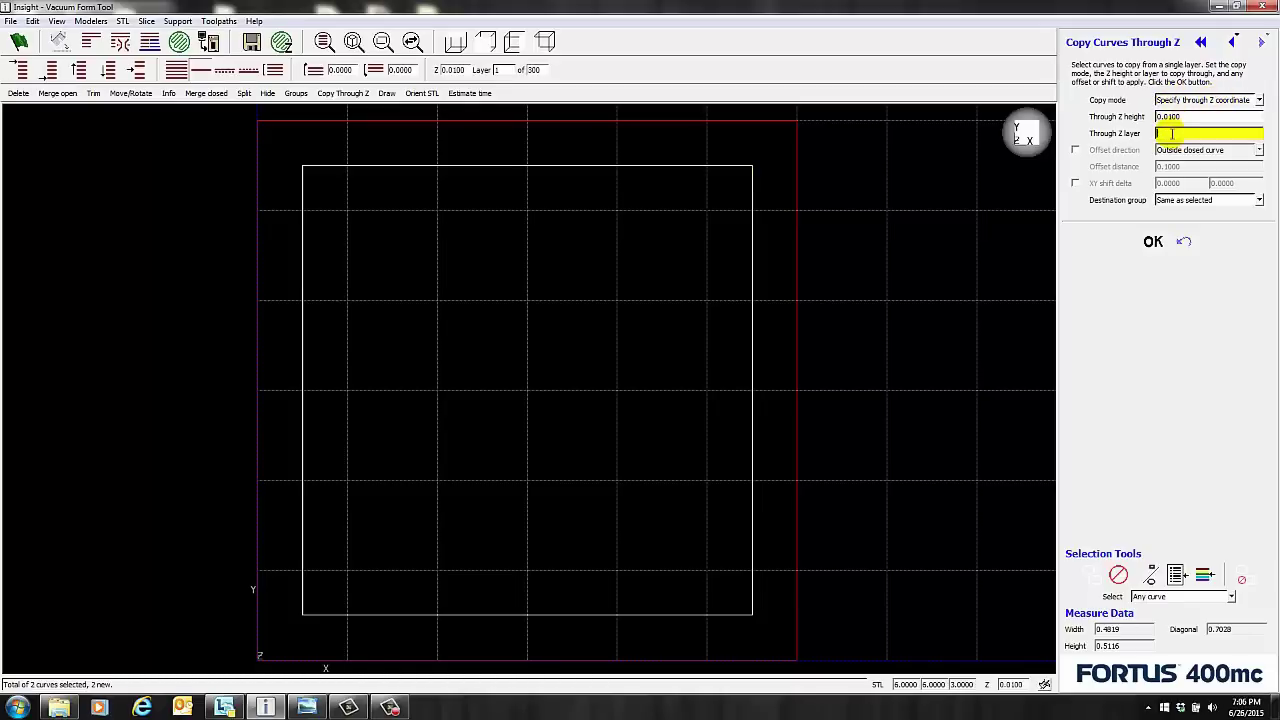
text(8)
click(1153, 241)
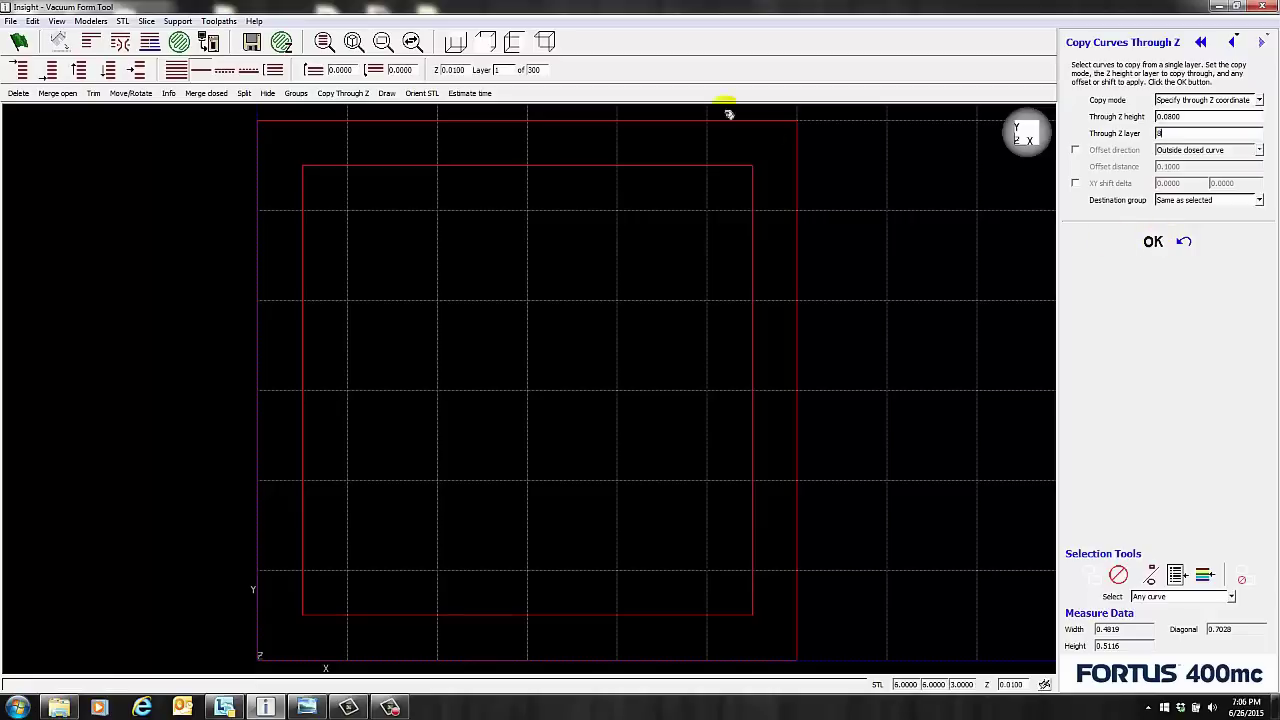
- Display all layers of the tool in an isometric view and examine the copied curves in the bottom layers
click(545, 41)
click(177, 70)
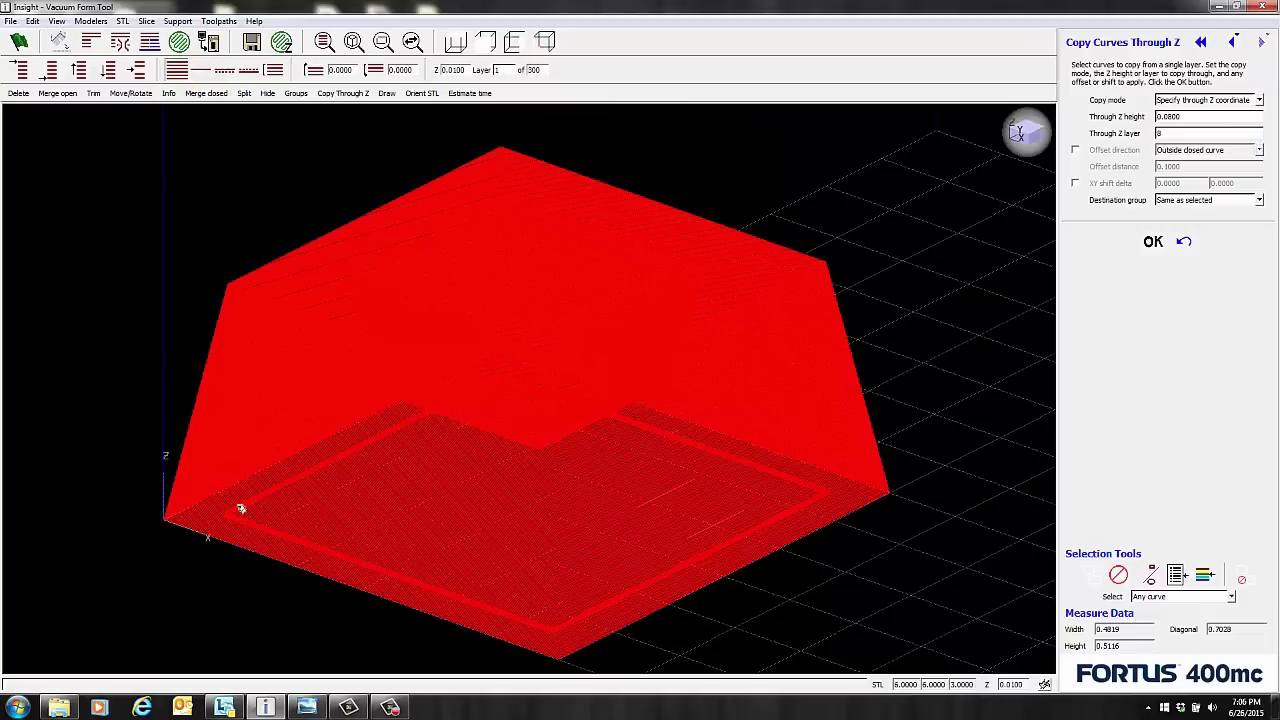
click(220, 568)
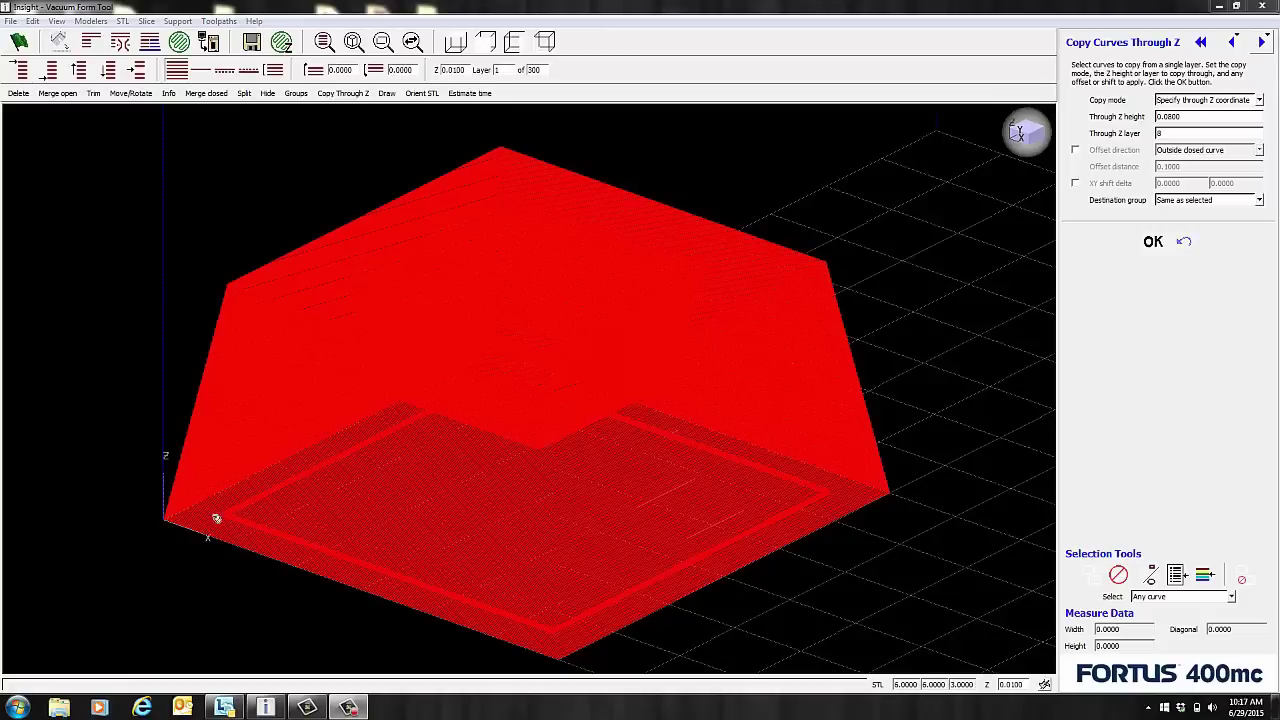
- Create custom toolpath Group 1 with double dense rasters and an air gap of 0.1 between adjacent rasters
click(219, 21)
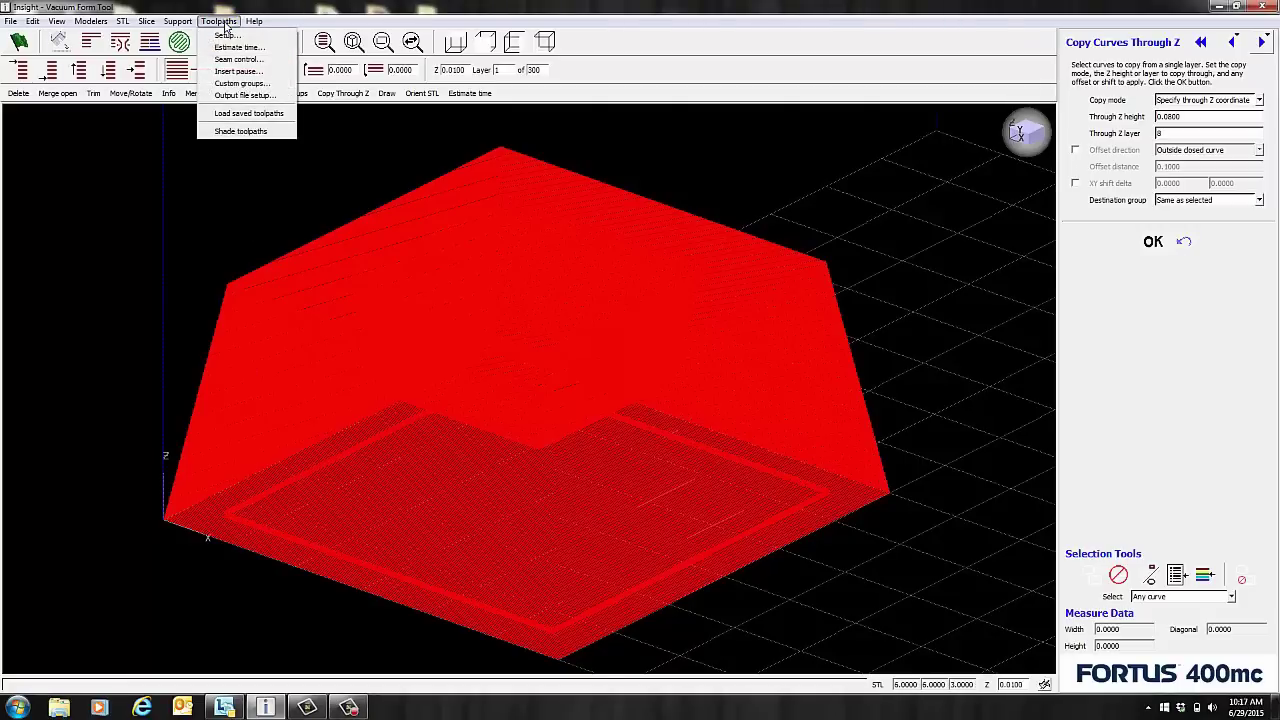
click(240, 83)
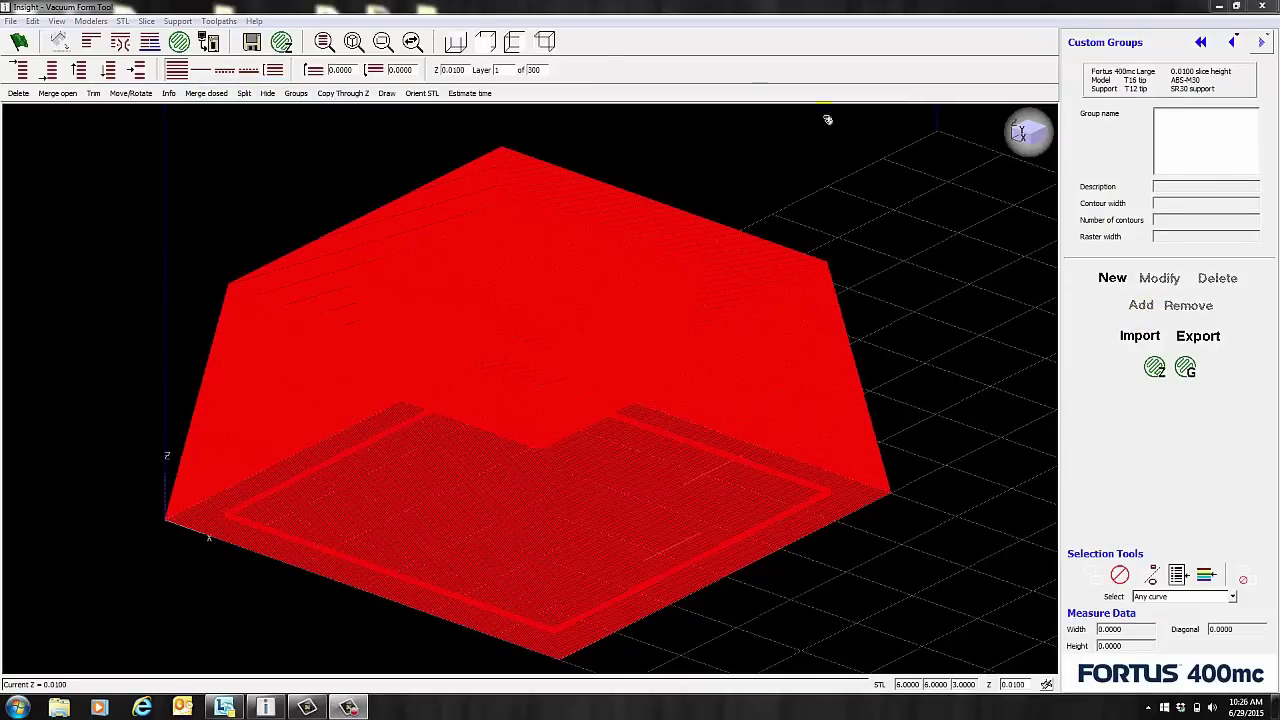
click(458, 42)
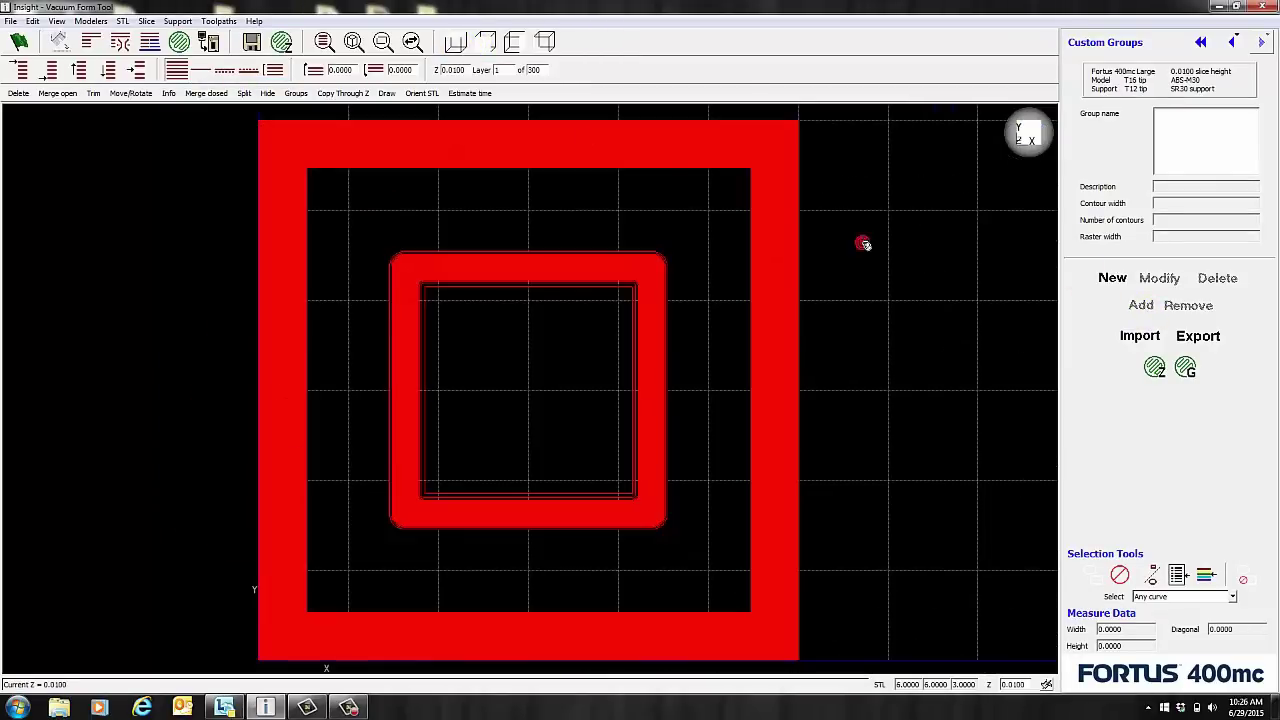
click(864, 244)
scroll(846, 213, up, 5)
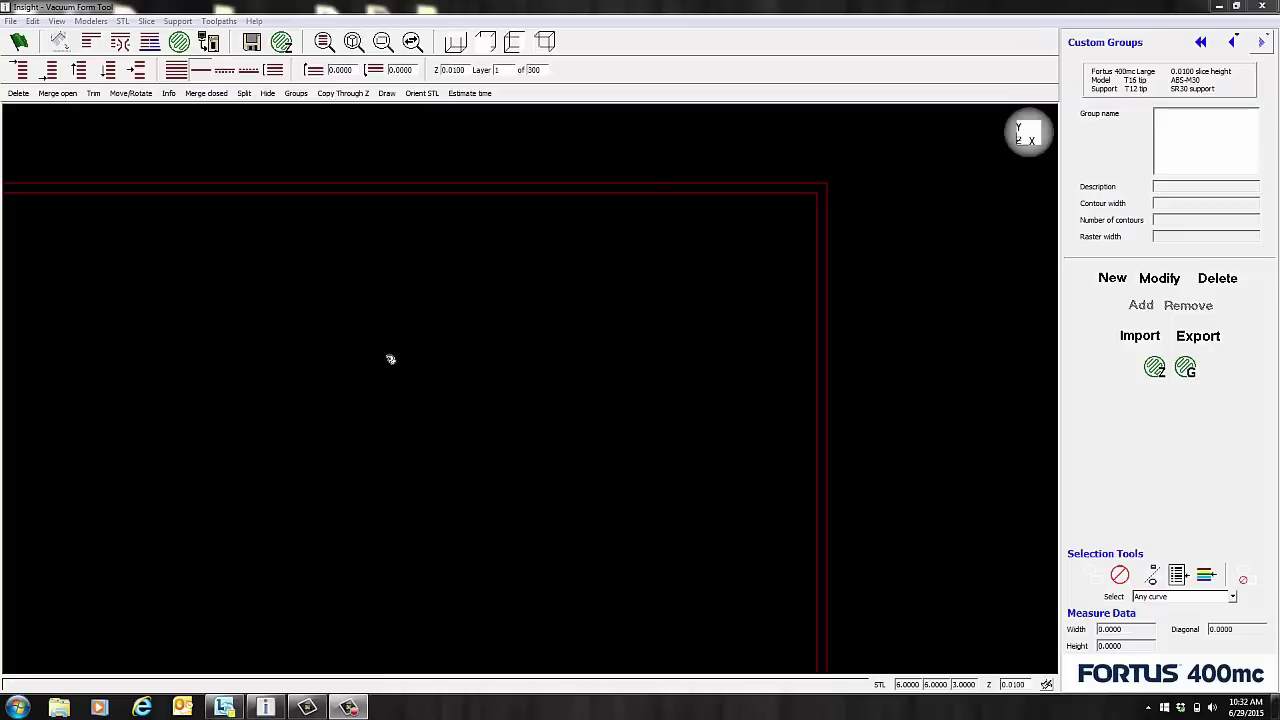
click(1107, 278)
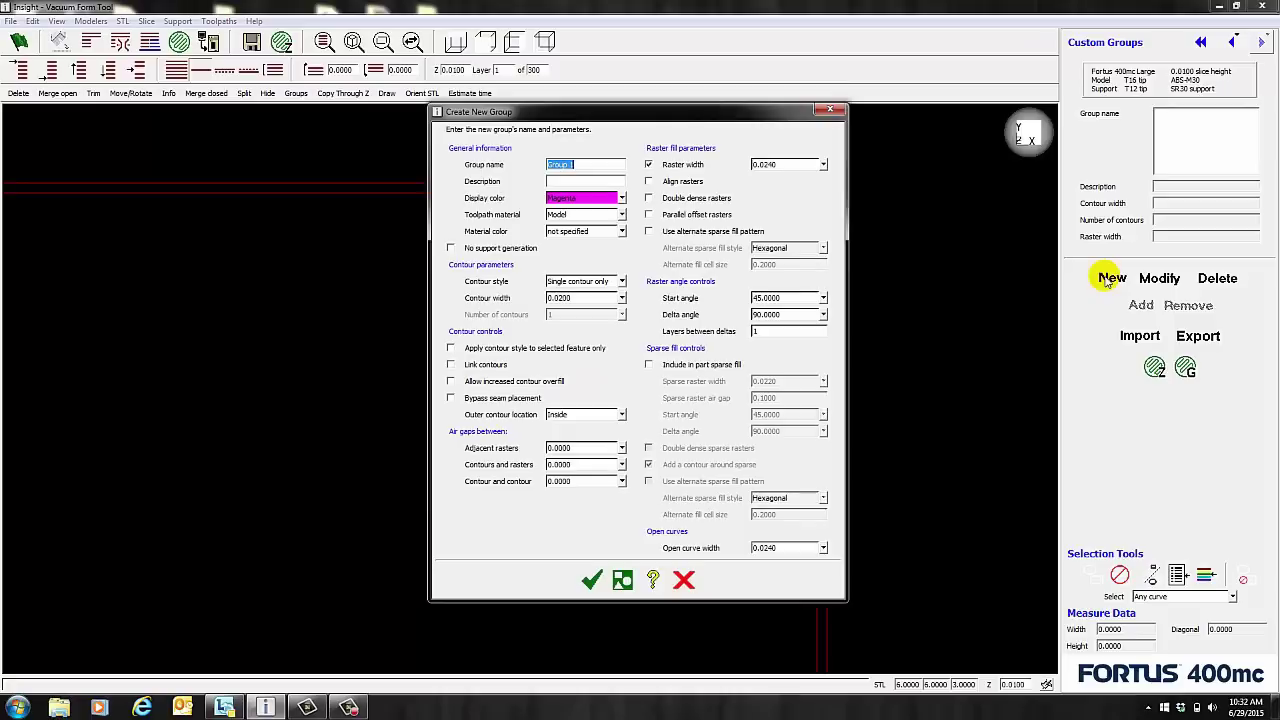
click(649, 198)
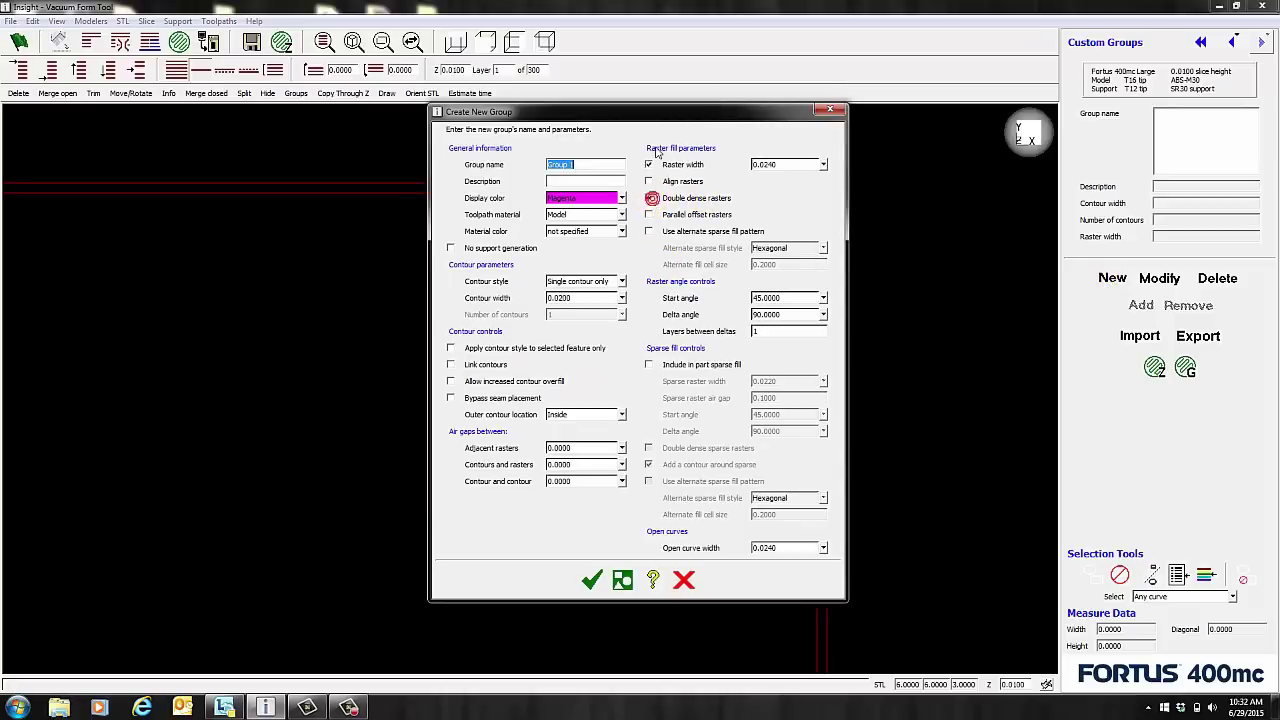
click(590, 448)
double_click(590, 448)
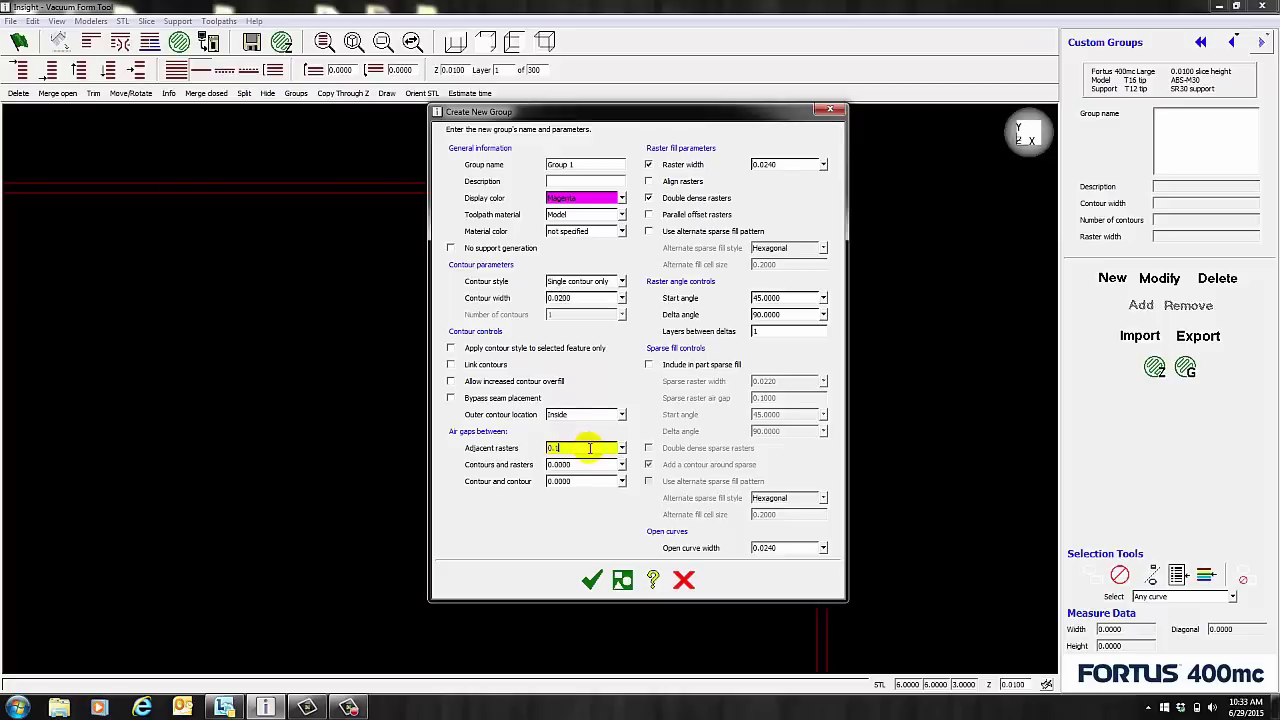
text(0.0)
click(591, 580)
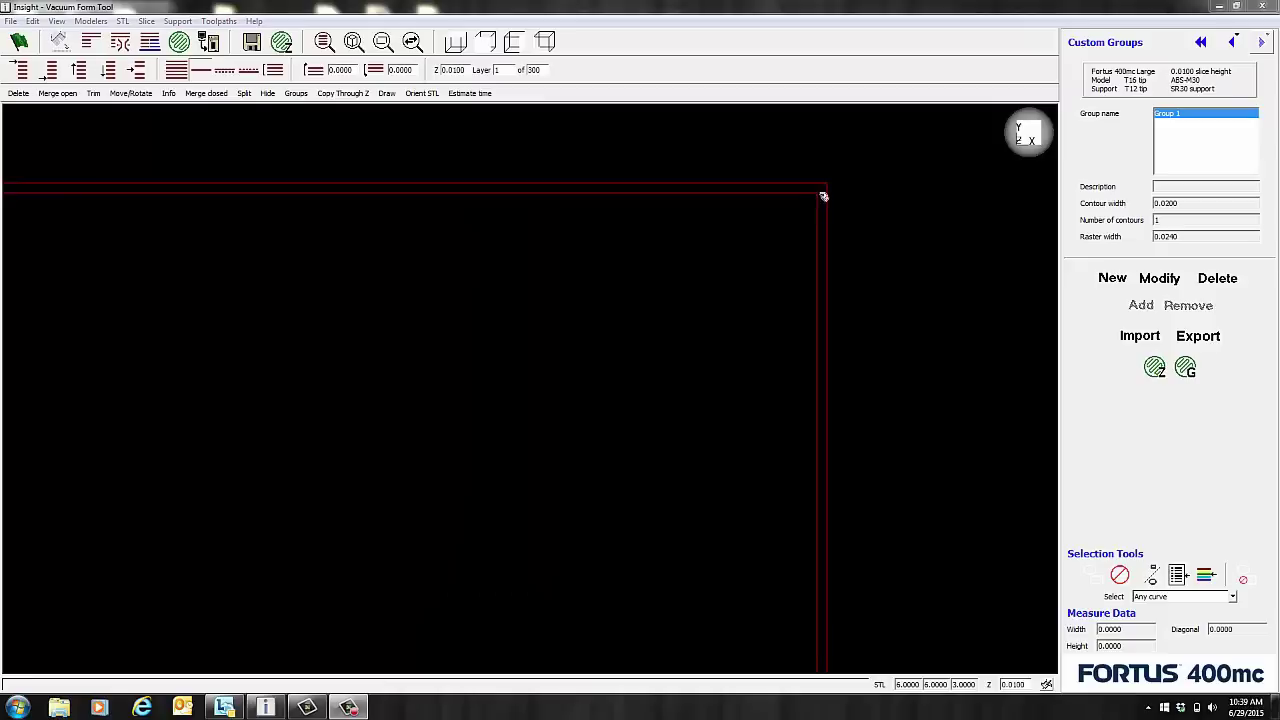
- Set the layer range from layer 1 (Z 0.0100) up to layer 8 (Z 0.0800) and display that range
click(1177, 112)
click(384, 94)
click(373, 70)
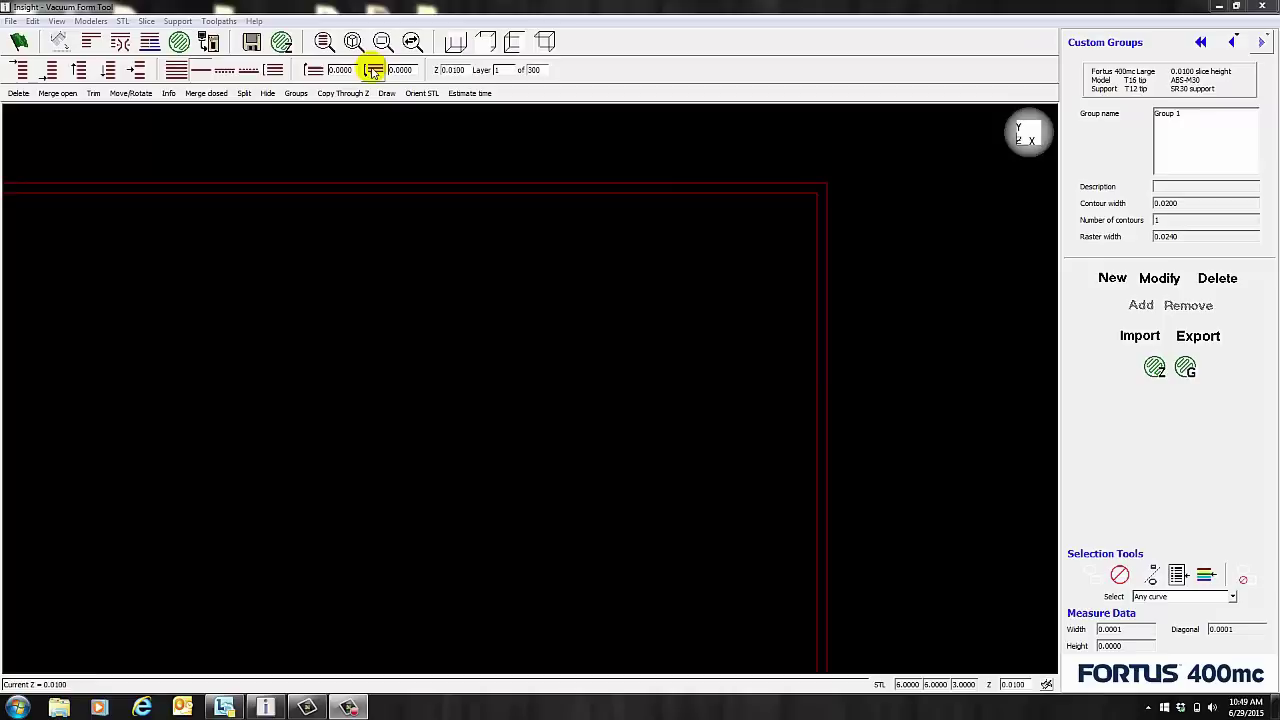
click(500, 70)
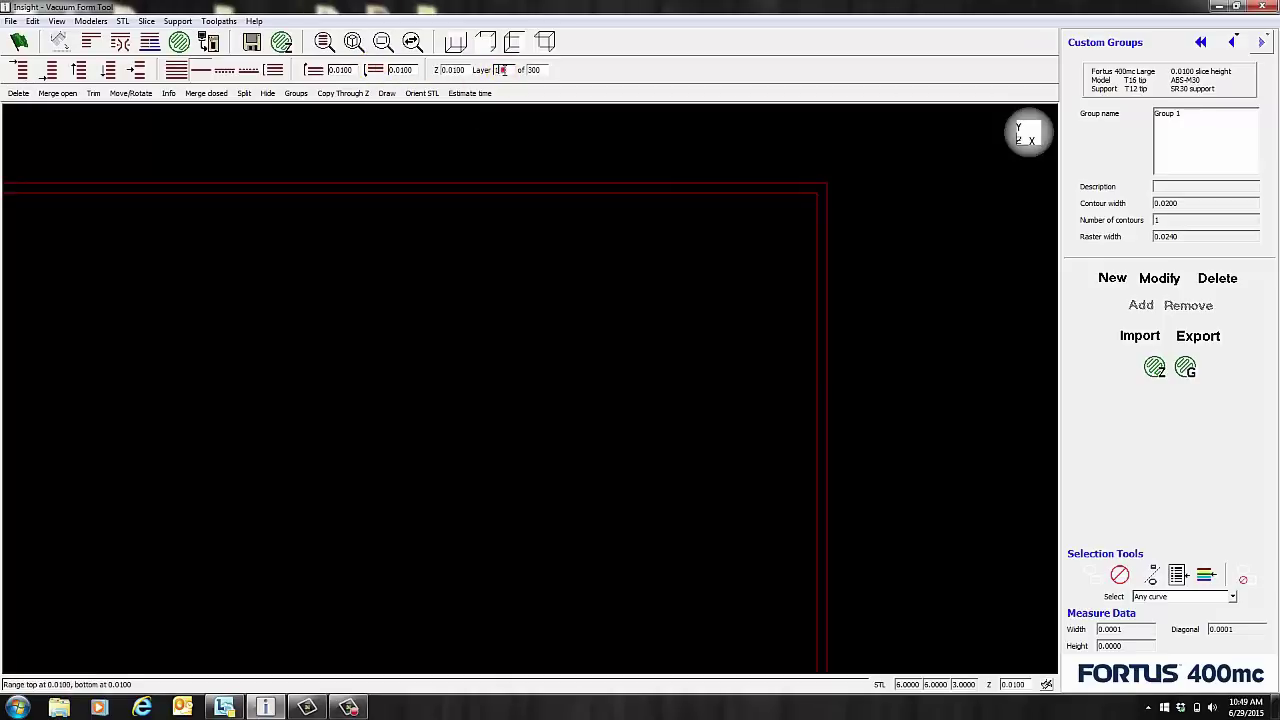
text(8)
key(Tab)
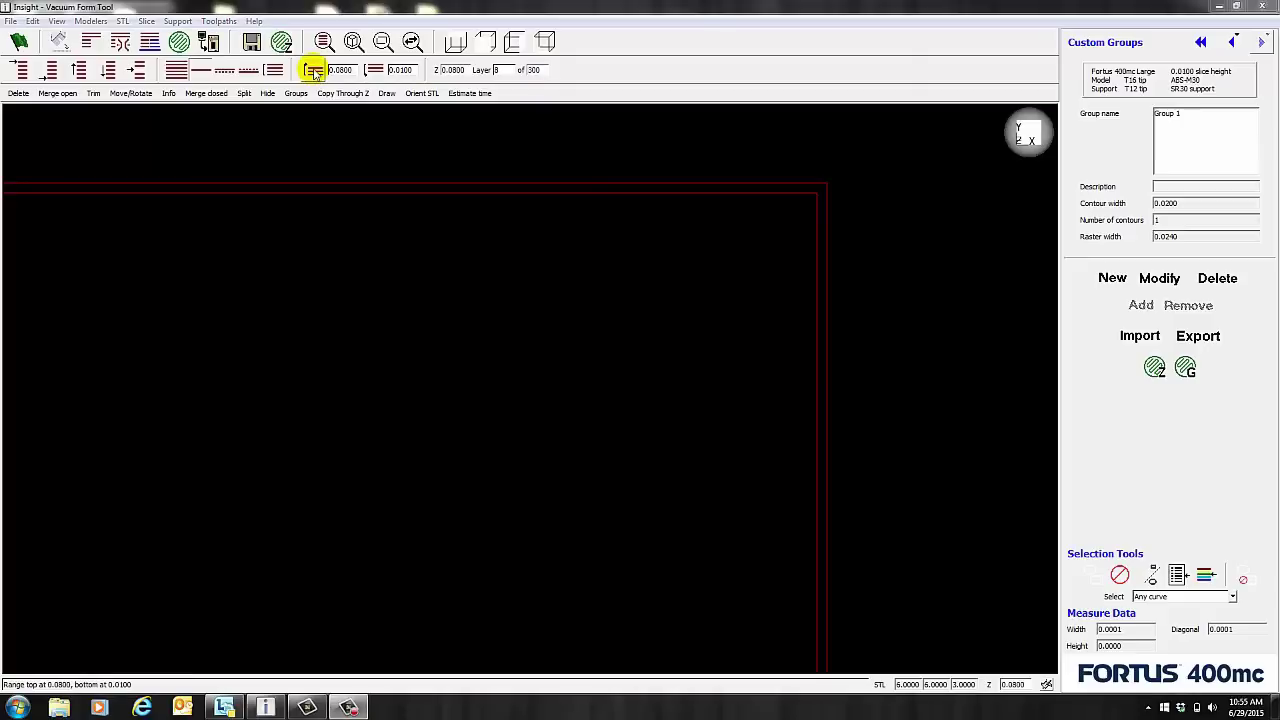
click(275, 72)
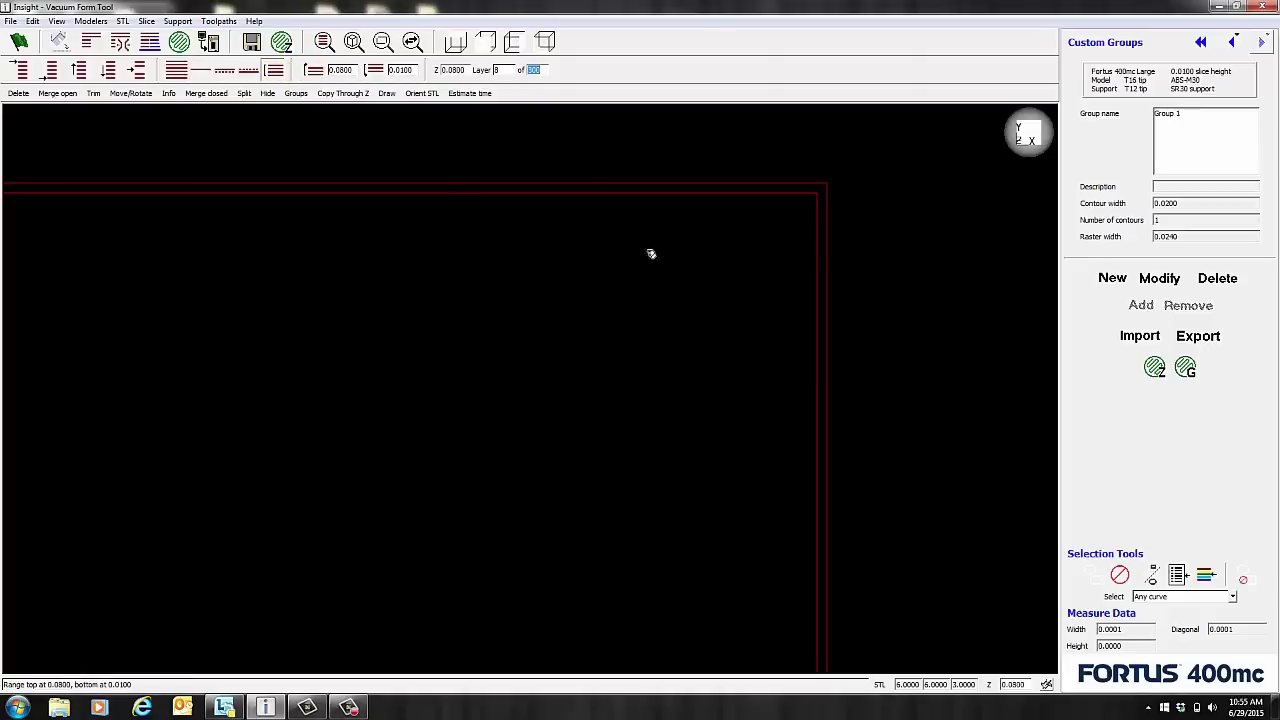
- Add the innermost square curves of the displayed layer range to Group 1
click(816, 194)
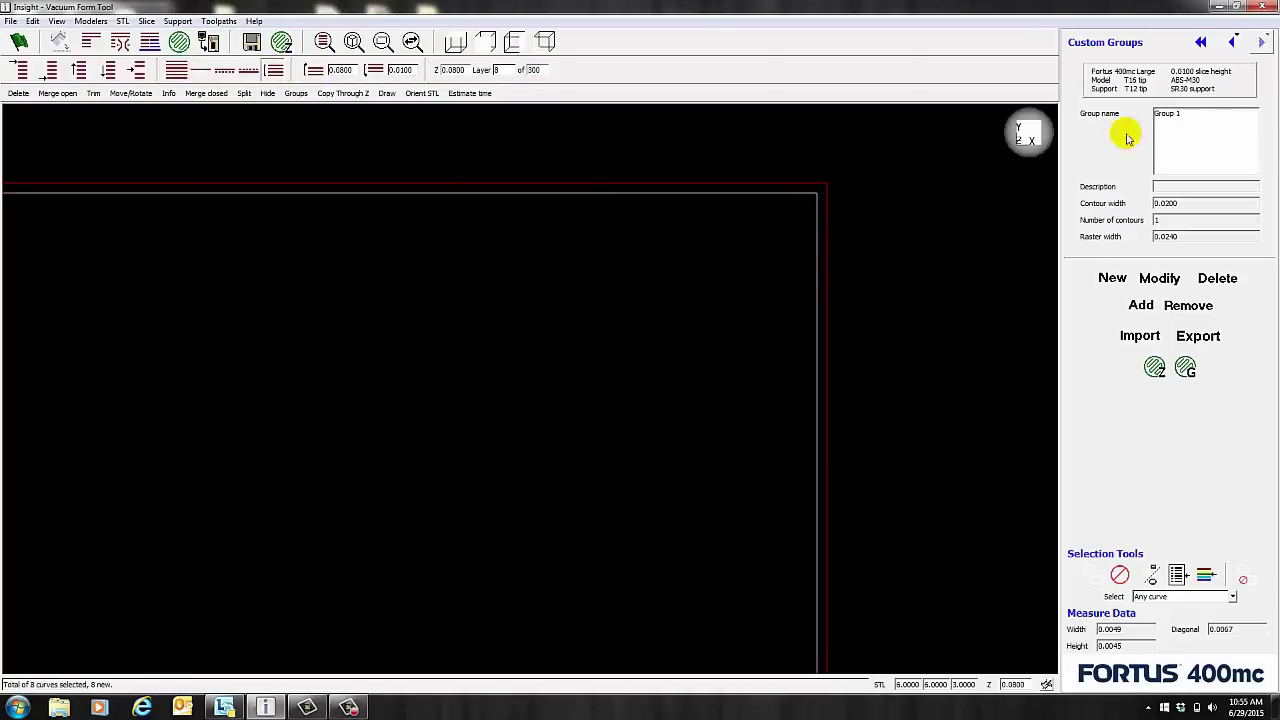
click(1205, 116)
click(1142, 305)
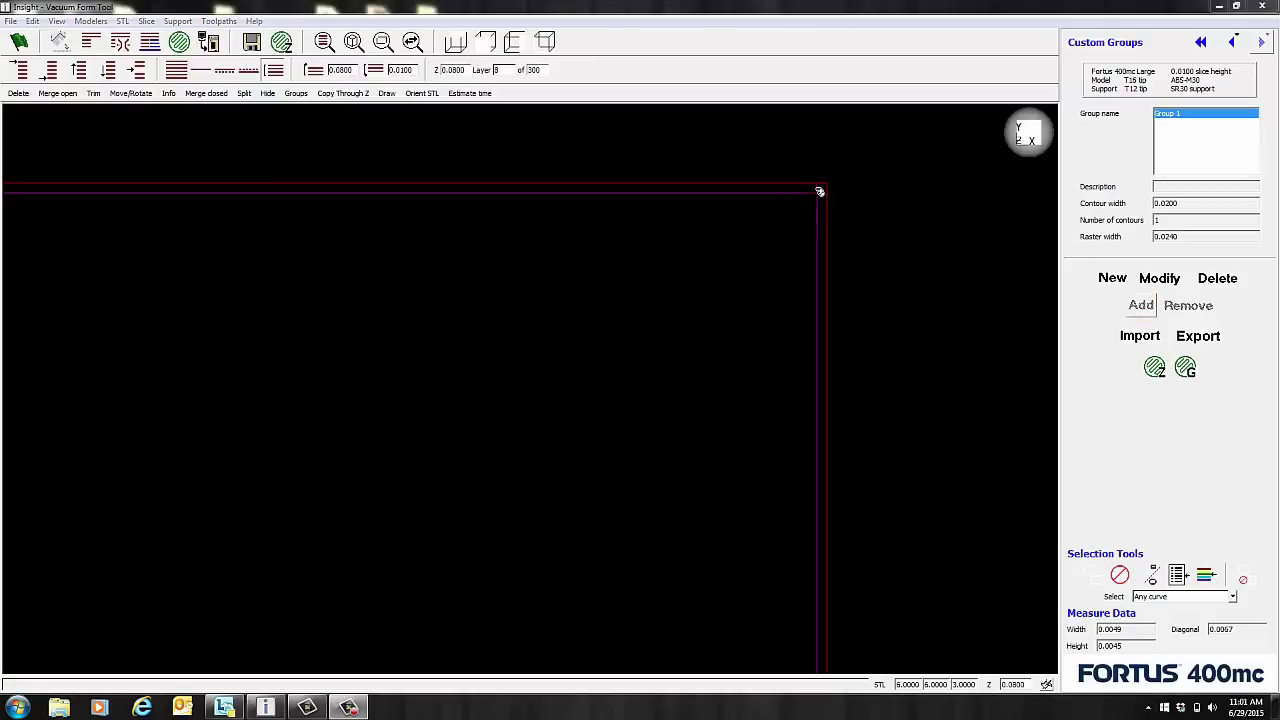
- Generate toolpaths for the current layer and inspect the fill at the frame's inner corner on layer 1
click(545, 41)
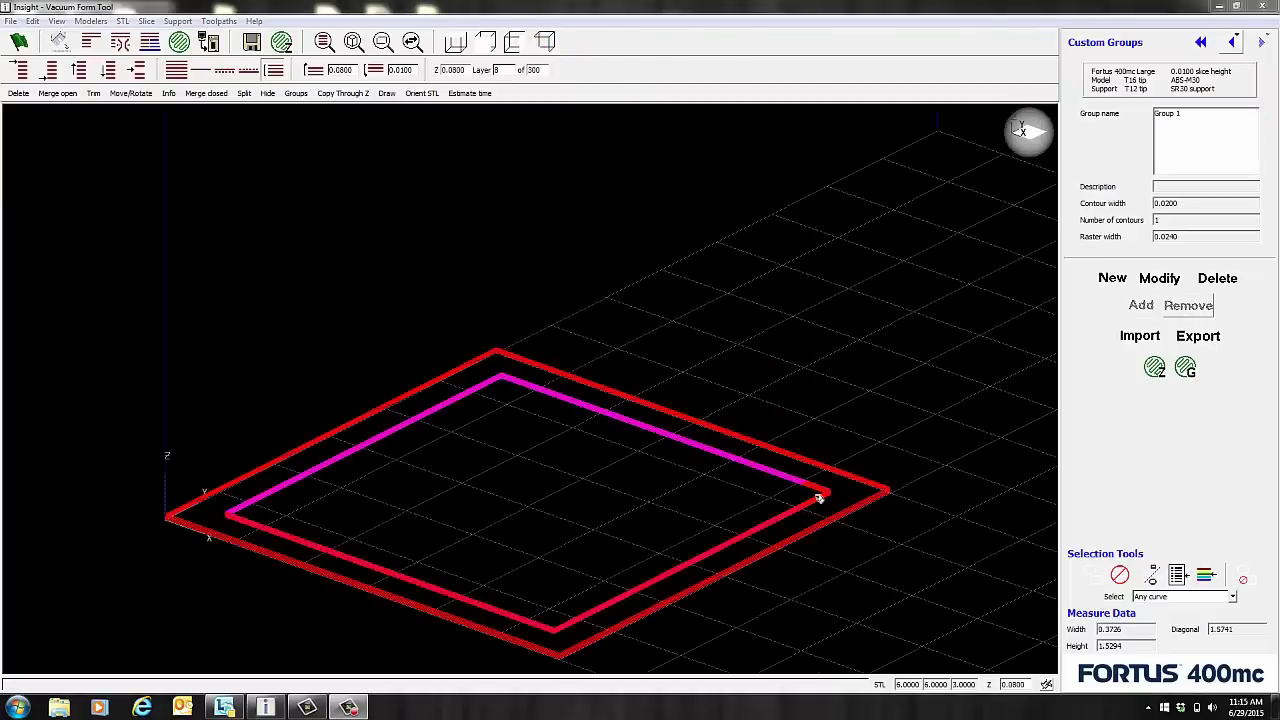
click(1154, 367)
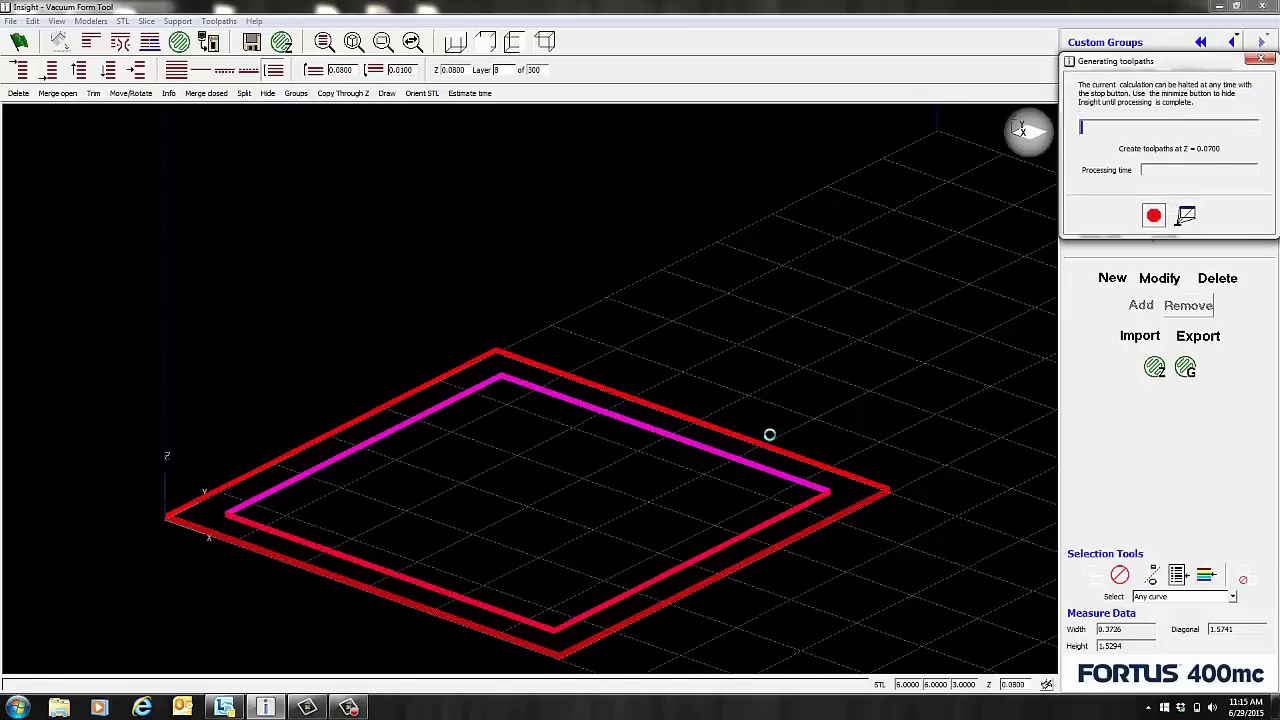
click(455, 41)
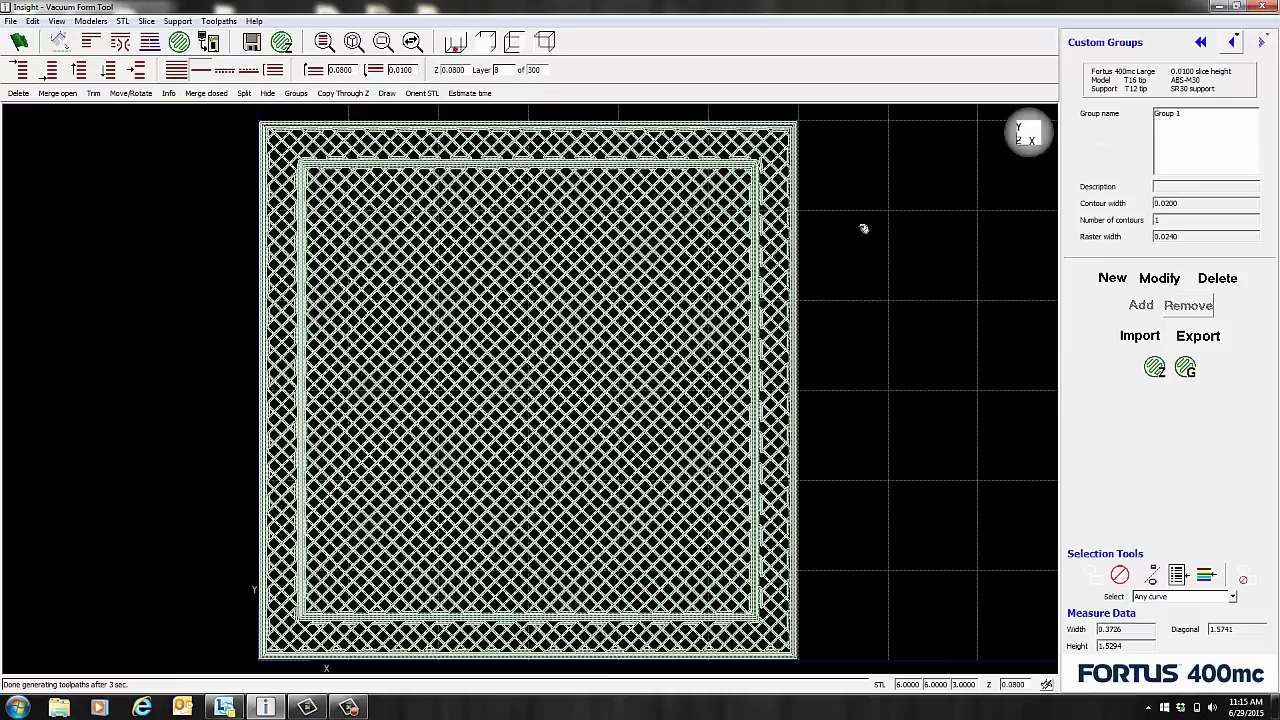
key(Up)
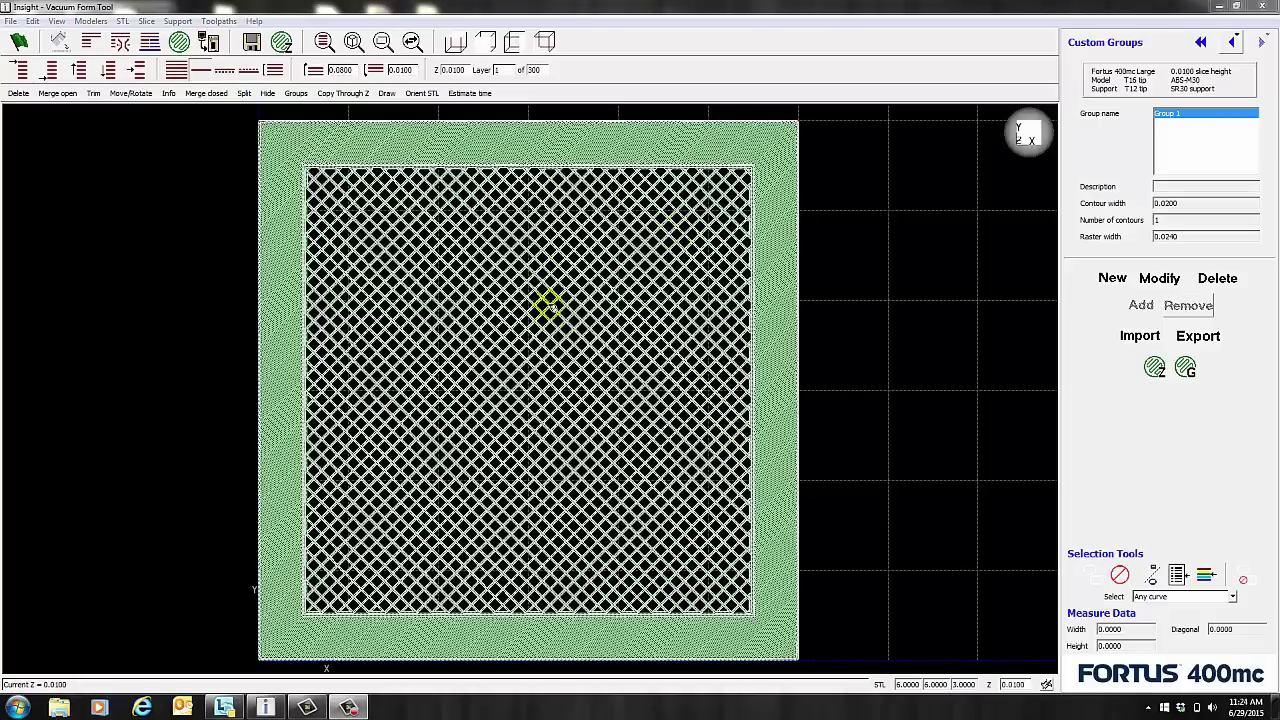
scroll(874, 172, up, 5)
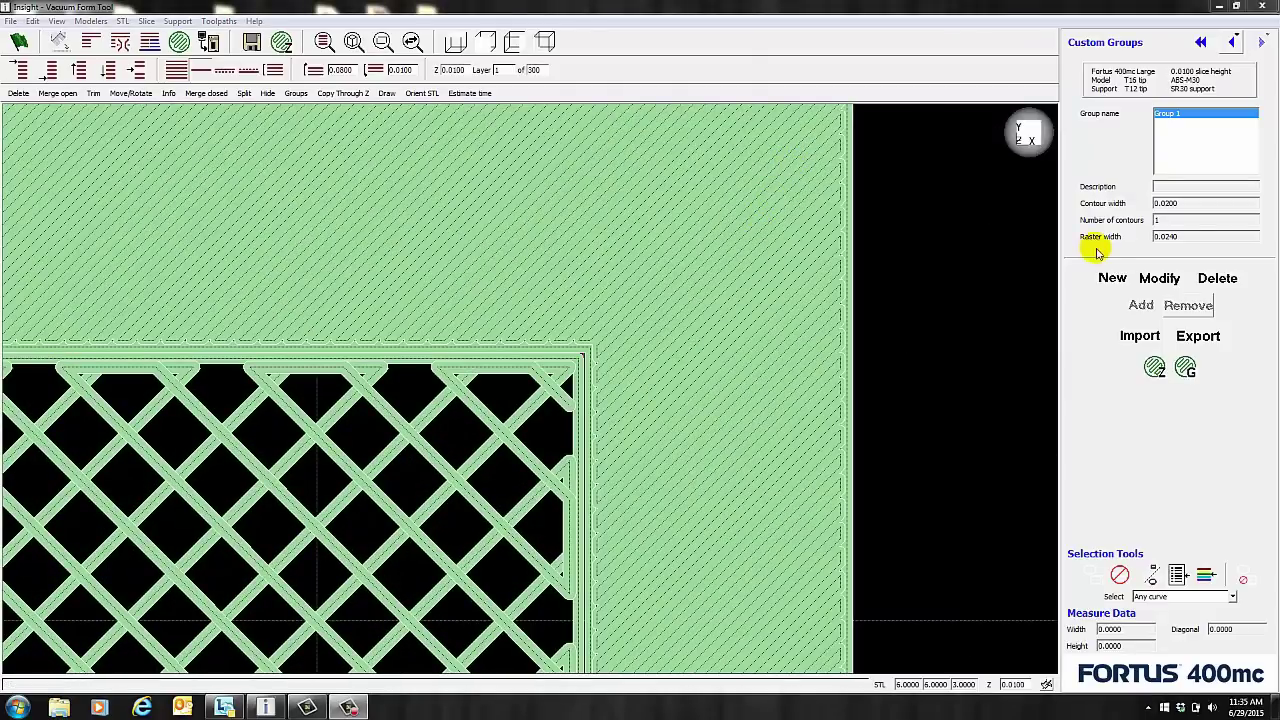
- Create custom toolpath Group 2 with an air gap of 0.0020 between adjacent rasters
click(1110, 278)
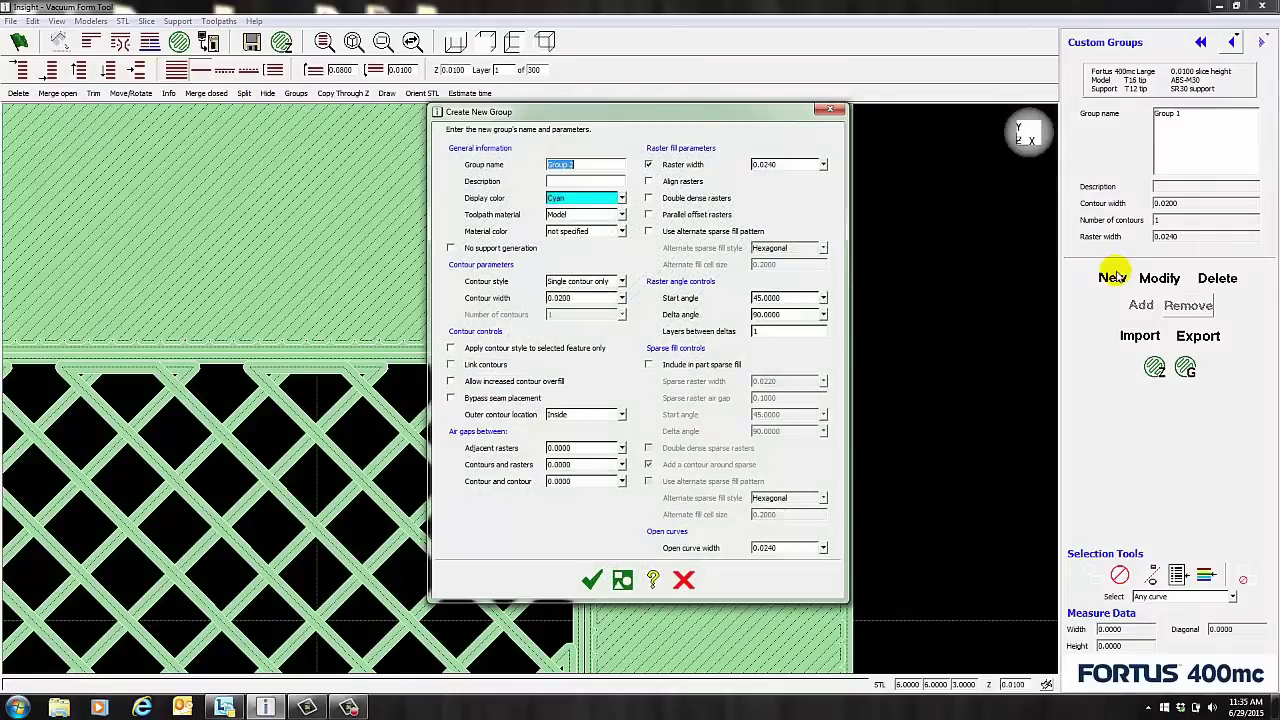
click(621, 448)
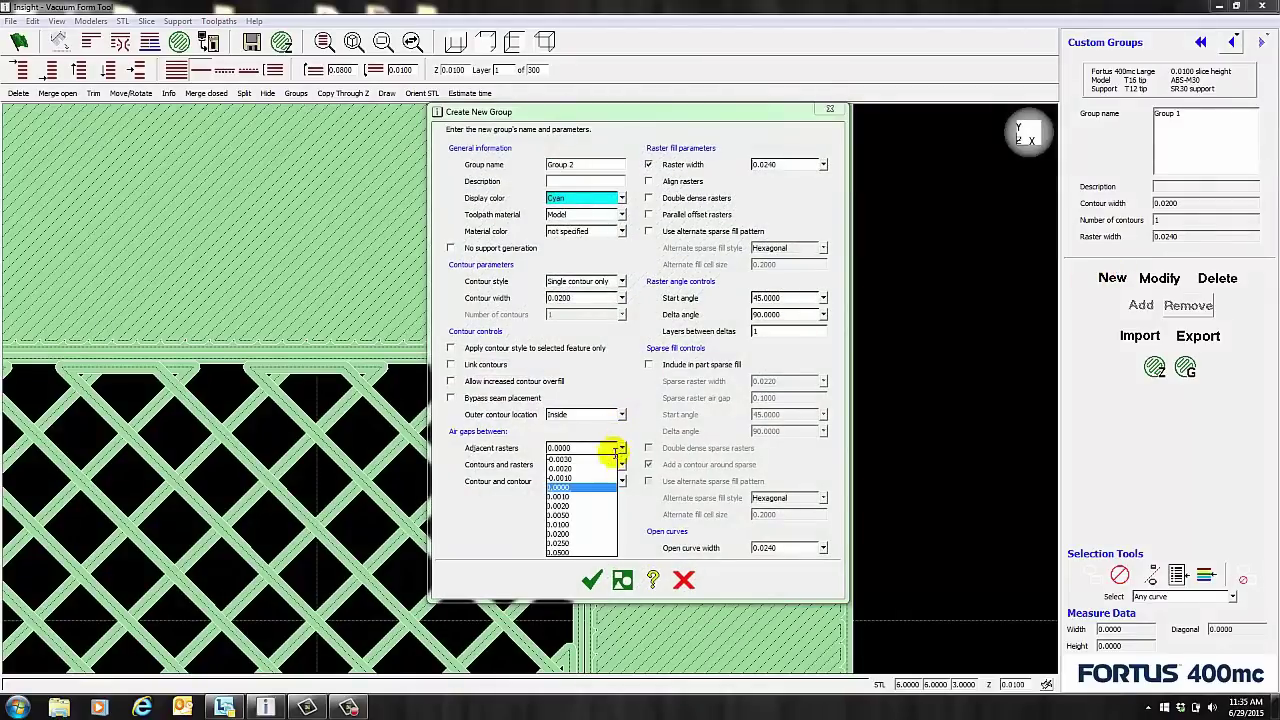
click(588, 508)
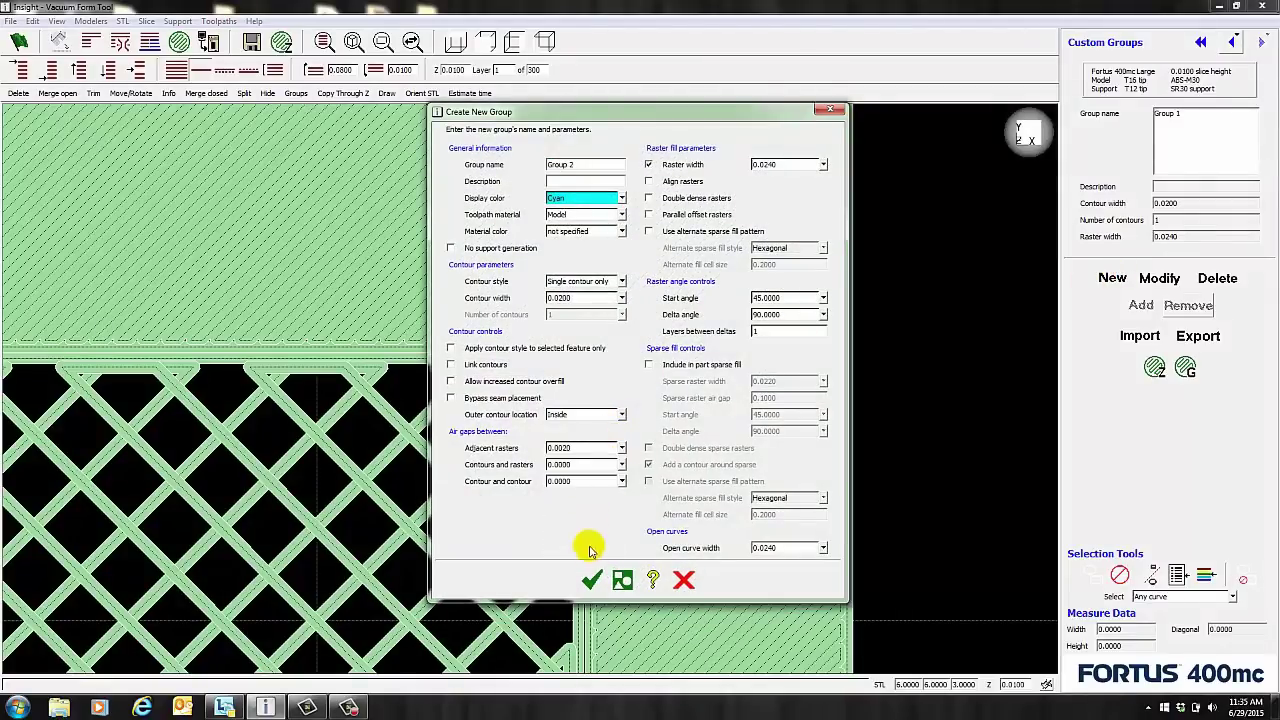
click(591, 580)
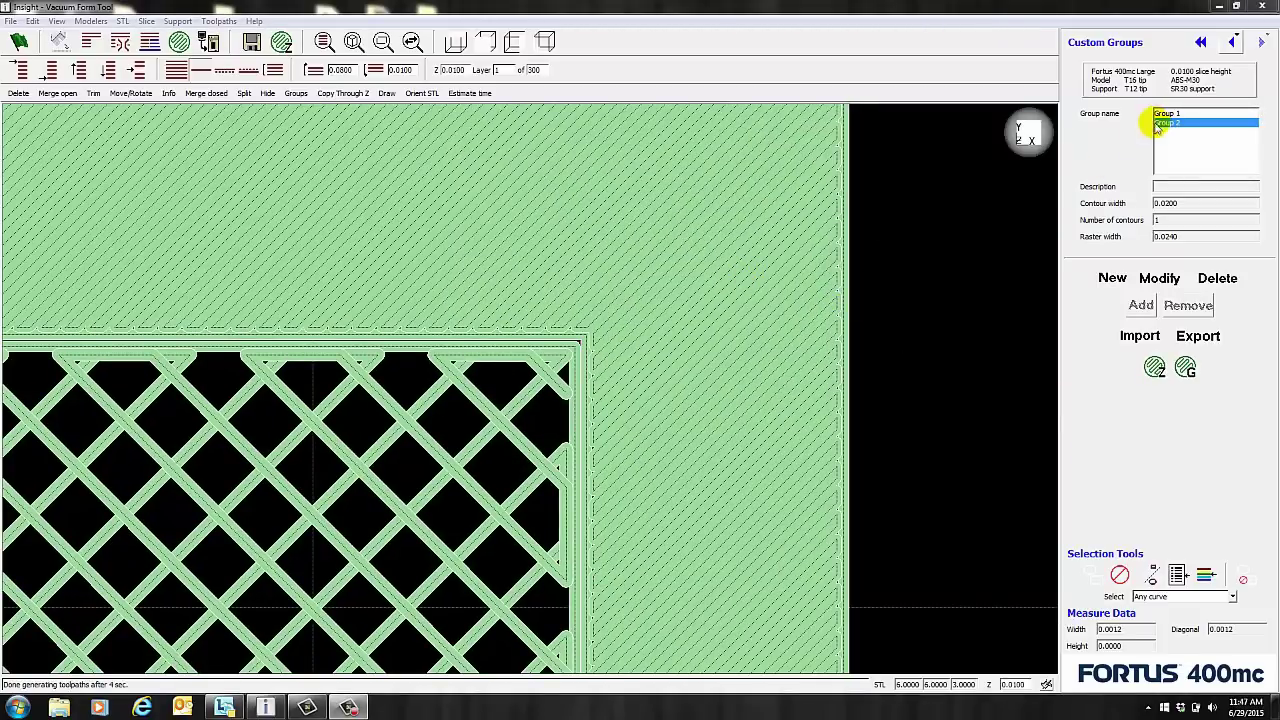
- Add the outer boundary curves and the outer of the two closely spaced inner squares across the layer range to Group 2
click(272, 71)
drag(925, 182, 733, 385)
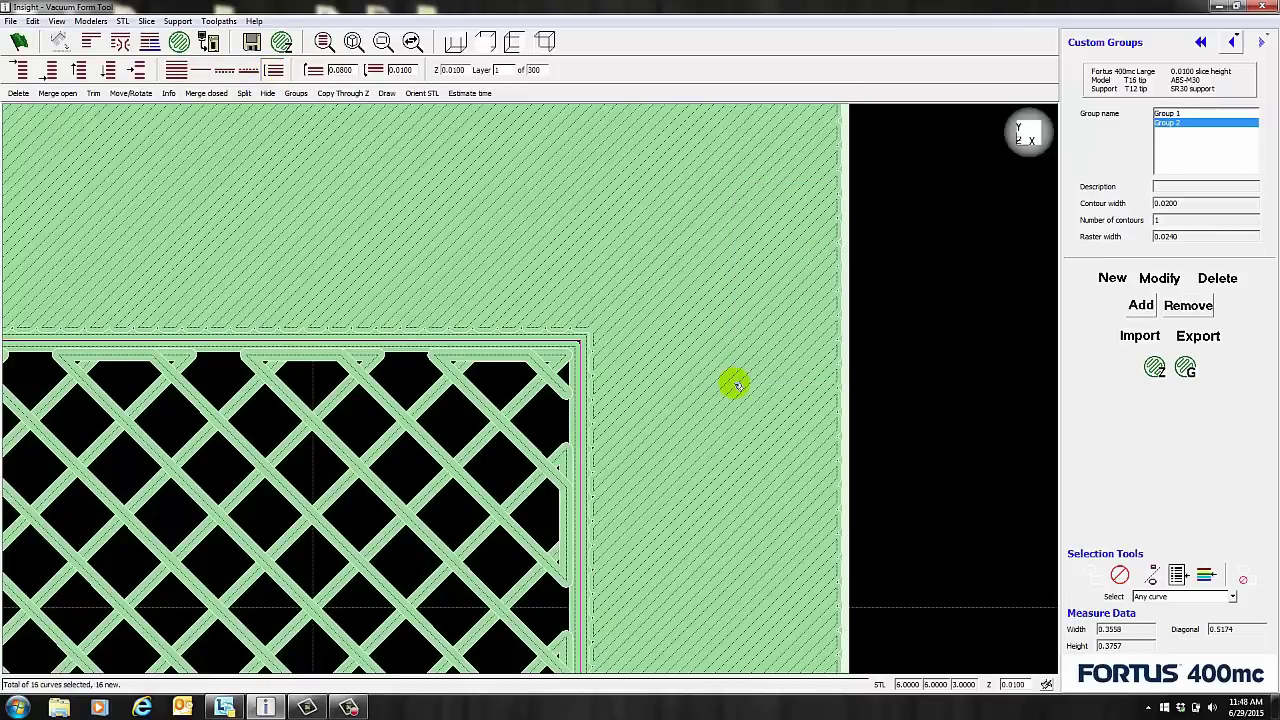
click(1141, 305)
- Generate the custom group toolpaths and inspect the raster gaps near the corner of the solid frame on layer 1
click(546, 41)
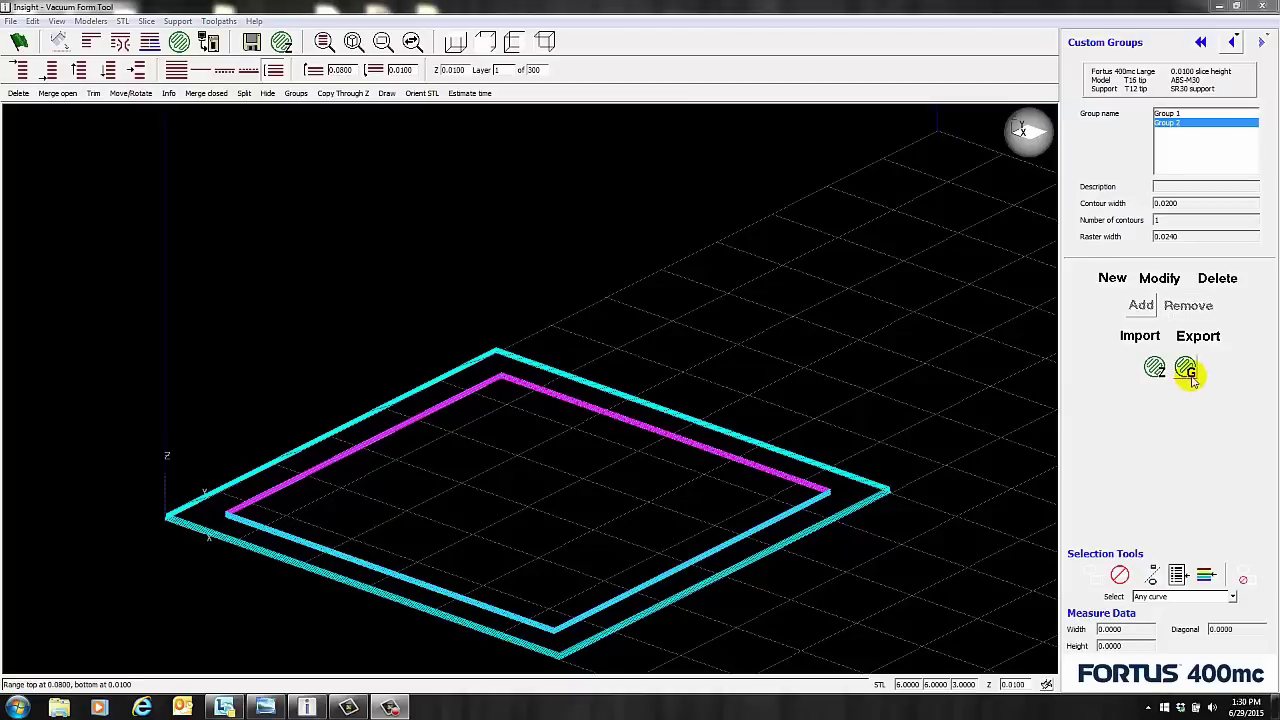
click(1186, 368)
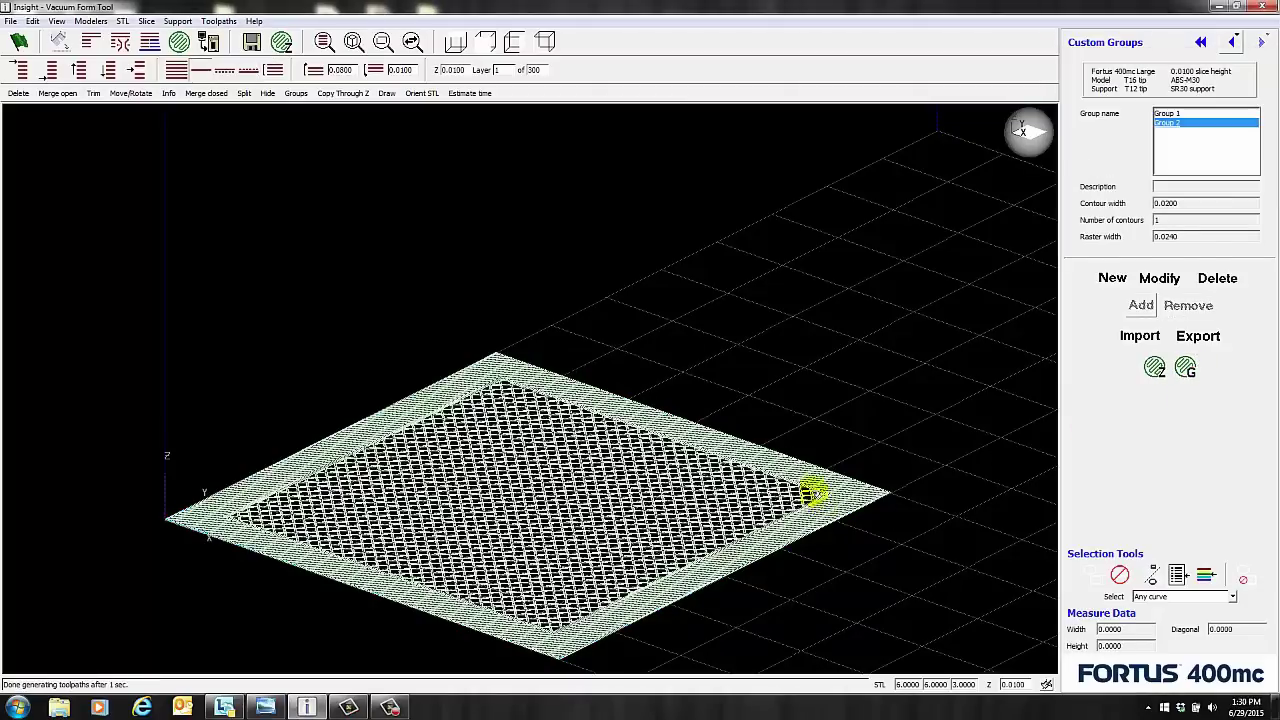
click(455, 44)
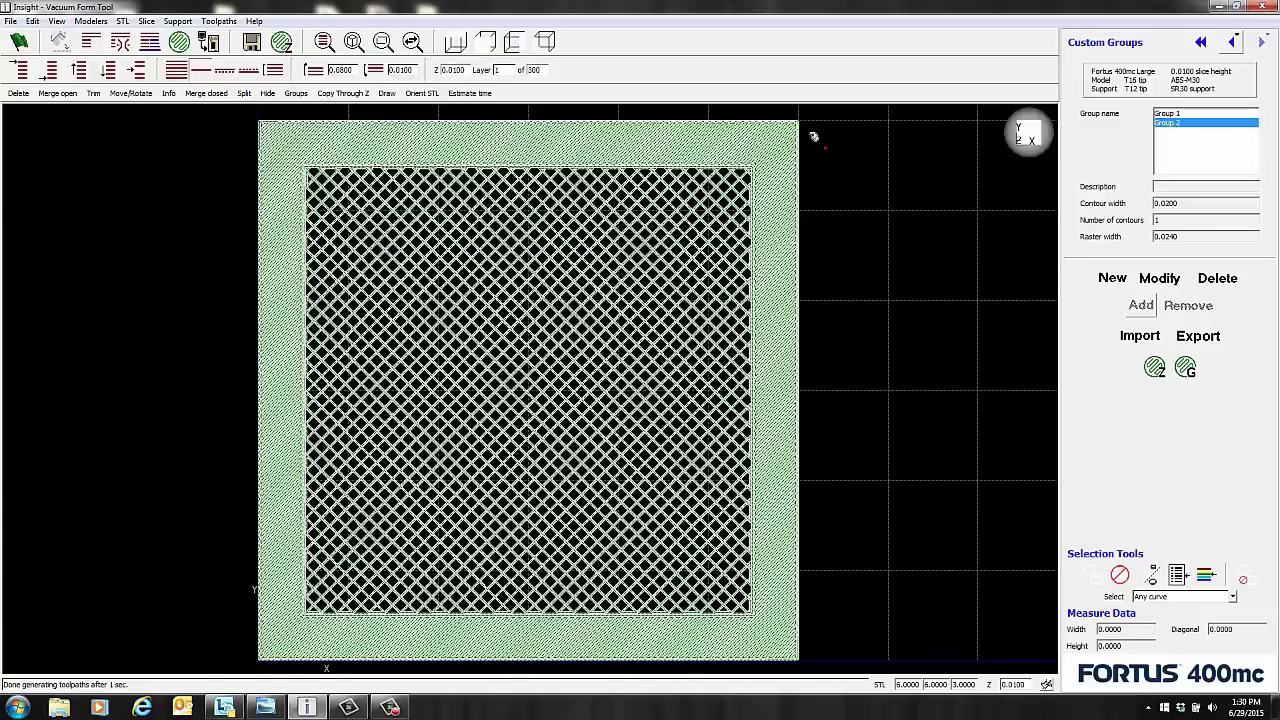
scroll(771, 188, up, 3)
scroll(771, 188, up, 3)
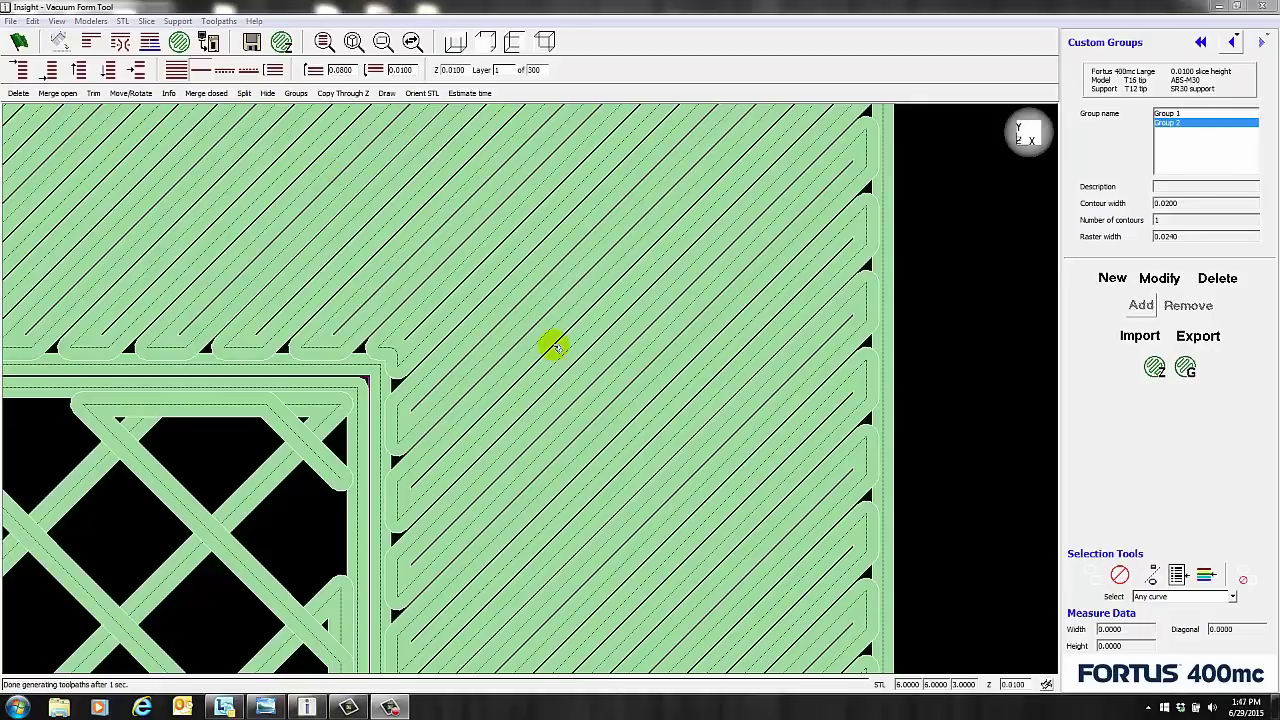
- Display all layers of the vacuum form tool together in an isometric view
click(545, 41)
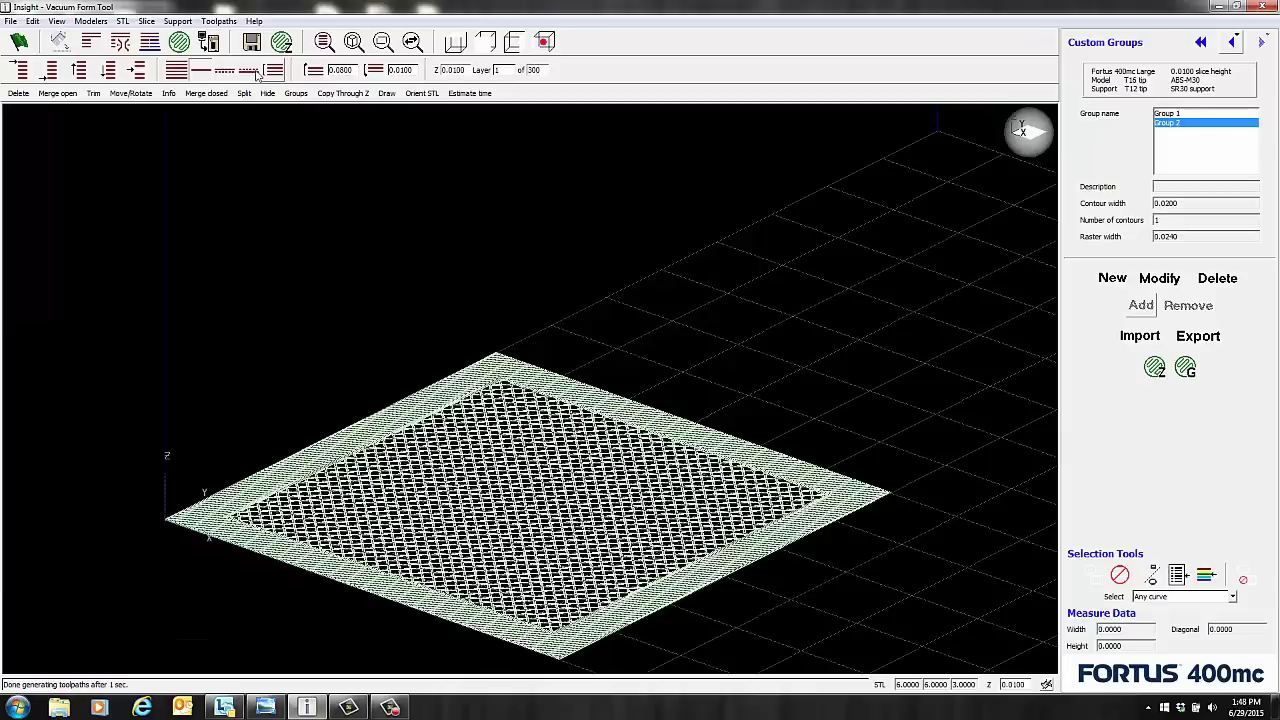
click(178, 70)
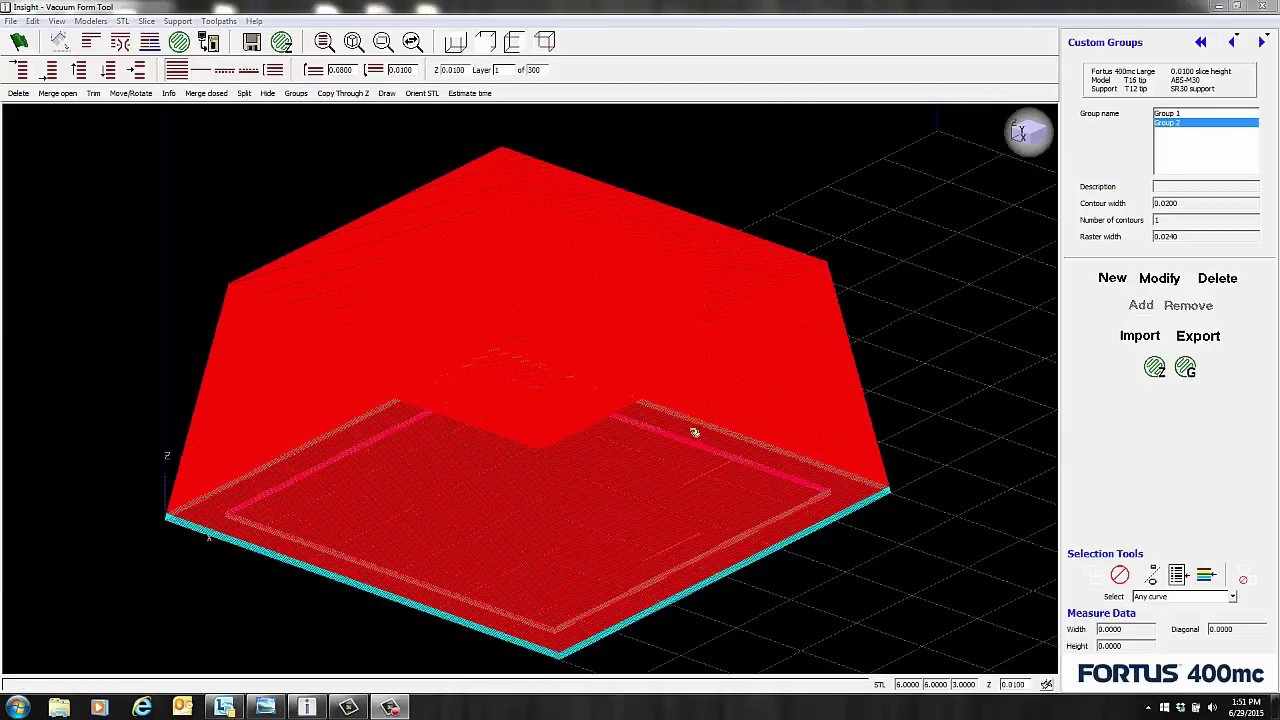
click(1165, 121)
- Set the visible surface raster air gap and the internal raster air gap to 0.0010 in the part's toolpath parameters
click(218, 21)
click(231, 38)
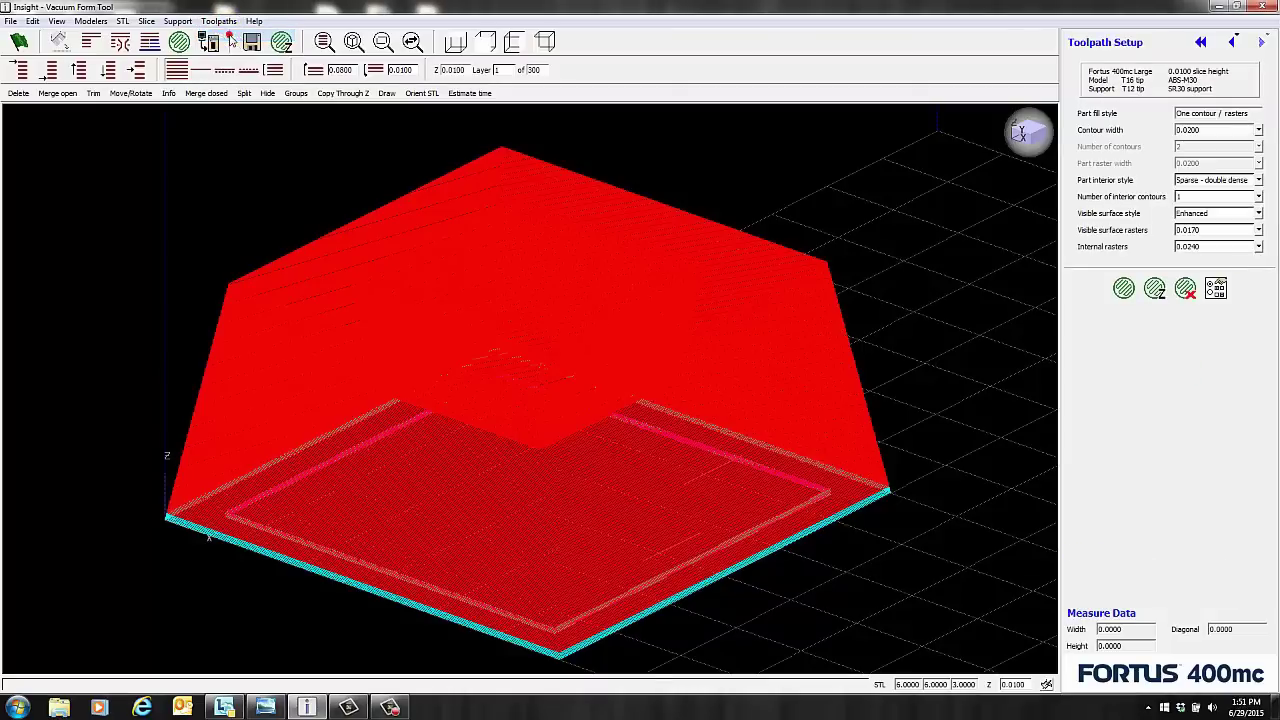
click(1216, 290)
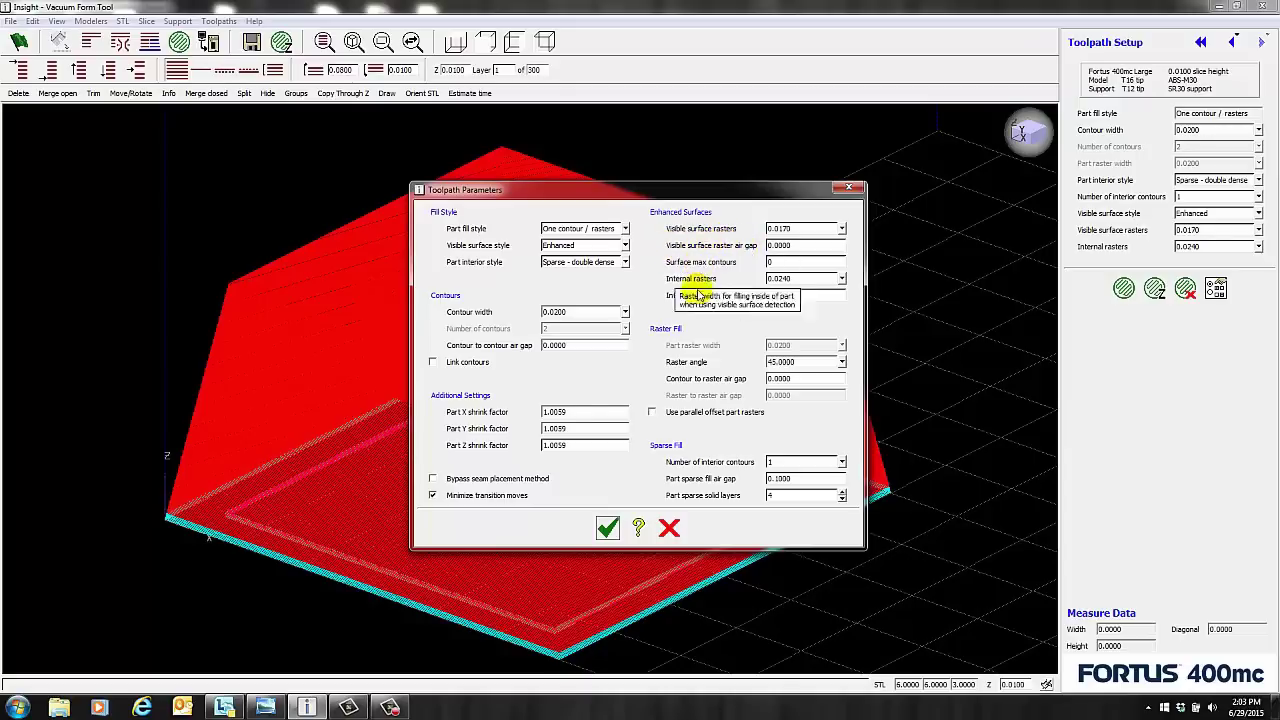
click(813, 247)
text(0.00)
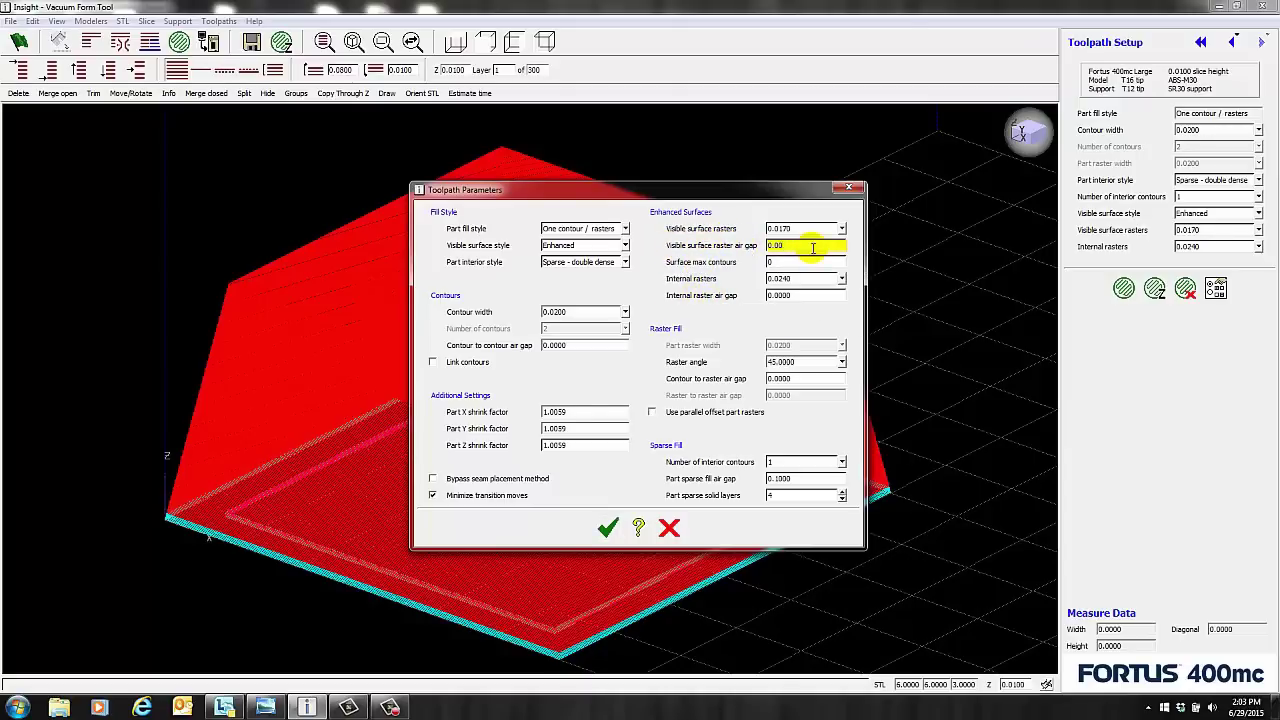
text(01)
click(808, 296)
text(0.000)
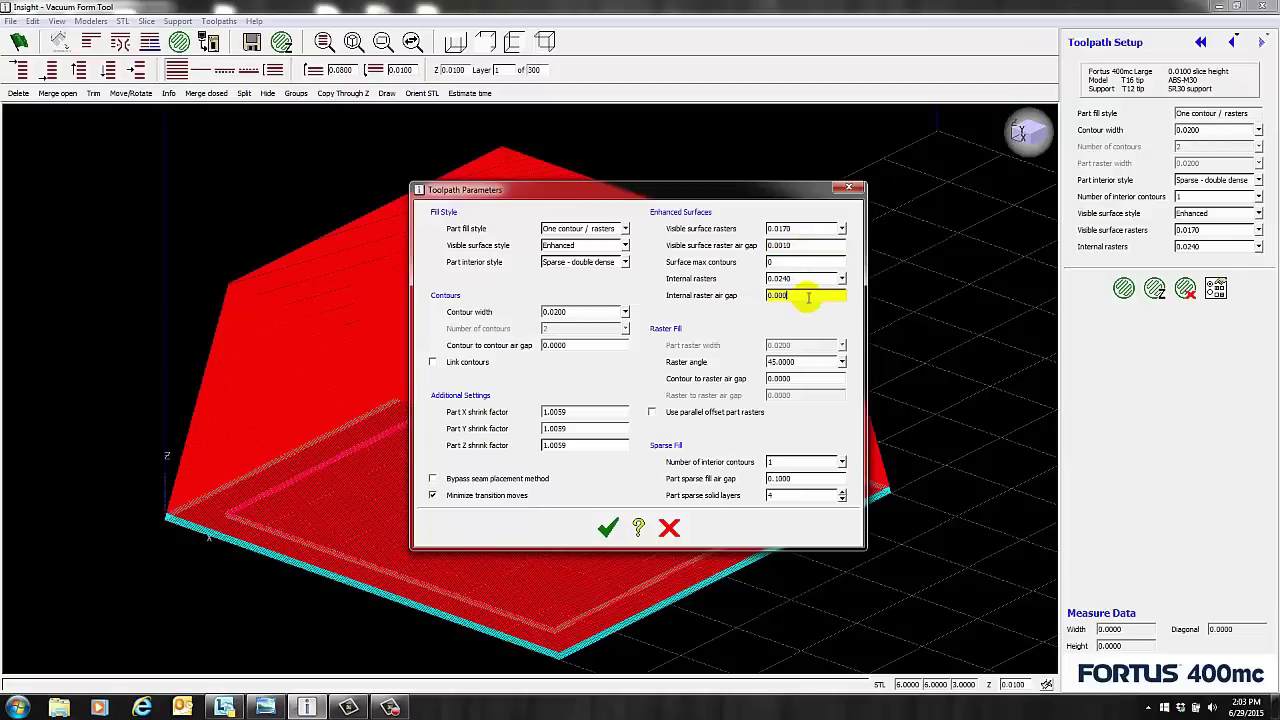
text(1)
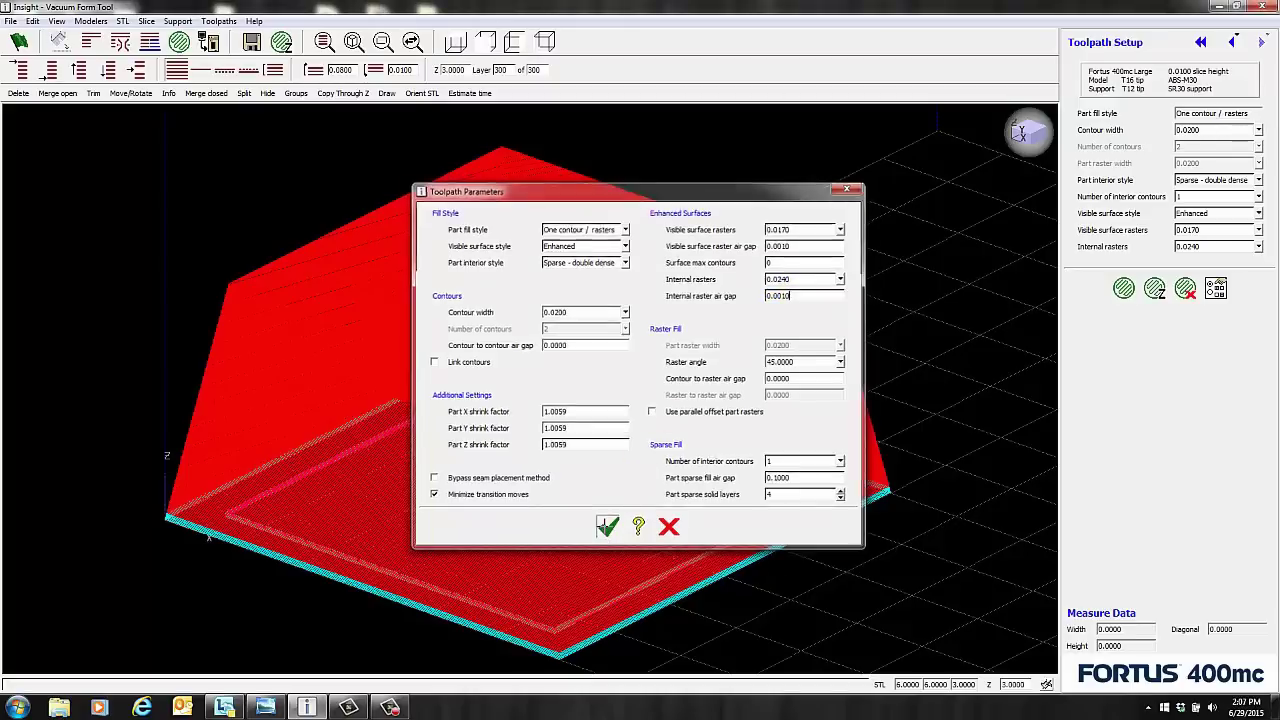
click(607, 526)
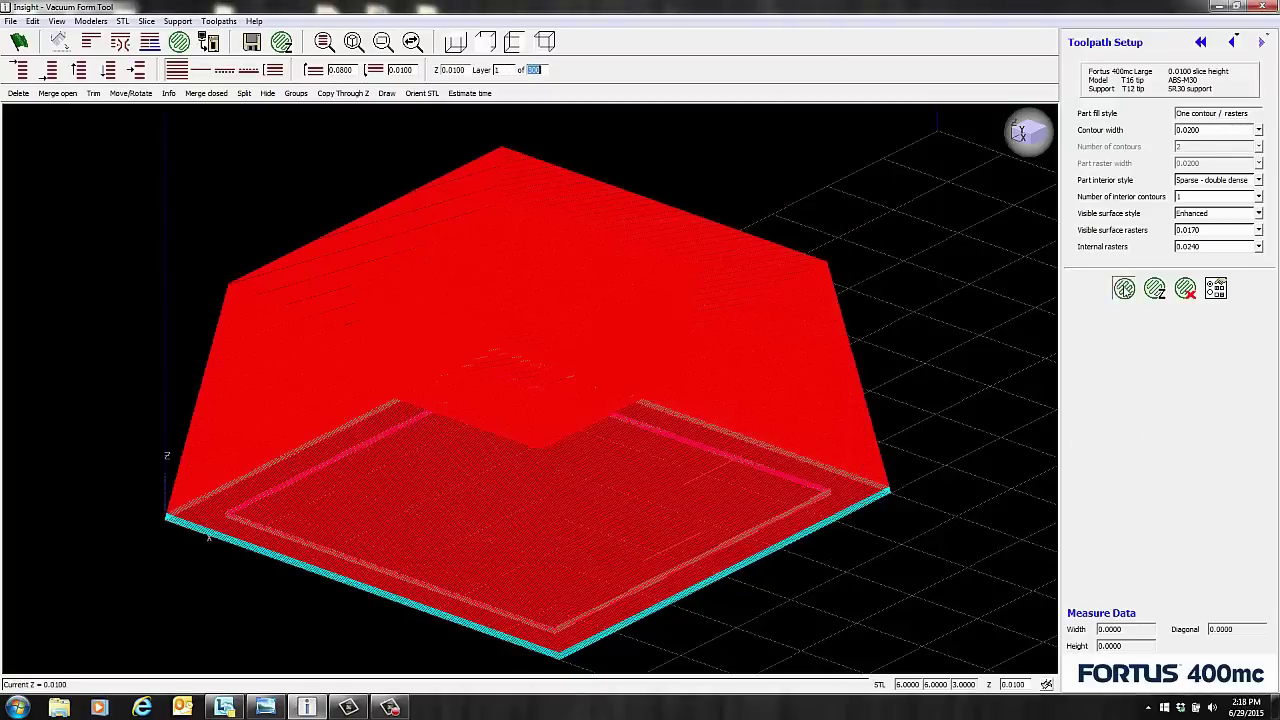
- Generate the toolpaths for the whole part and inspect the raster gaps from above on top layer 300
click(1123, 288)
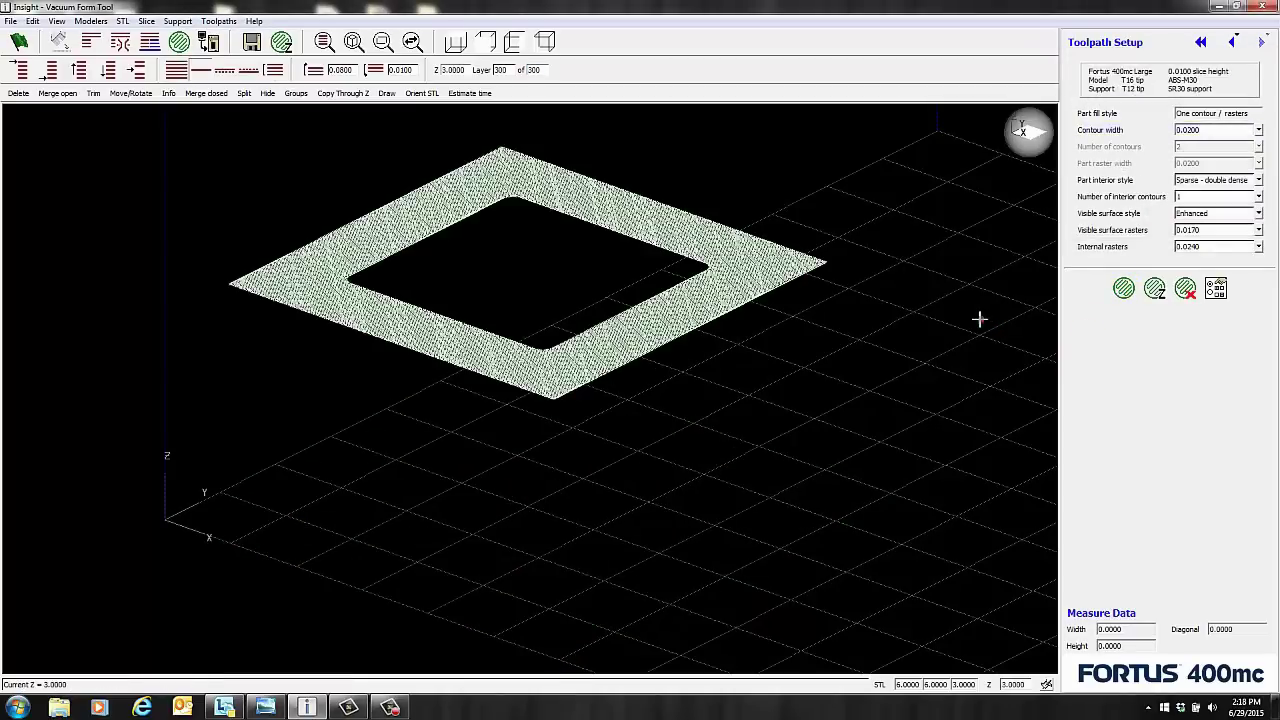
click(455, 41)
drag(806, 167, 736, 373)
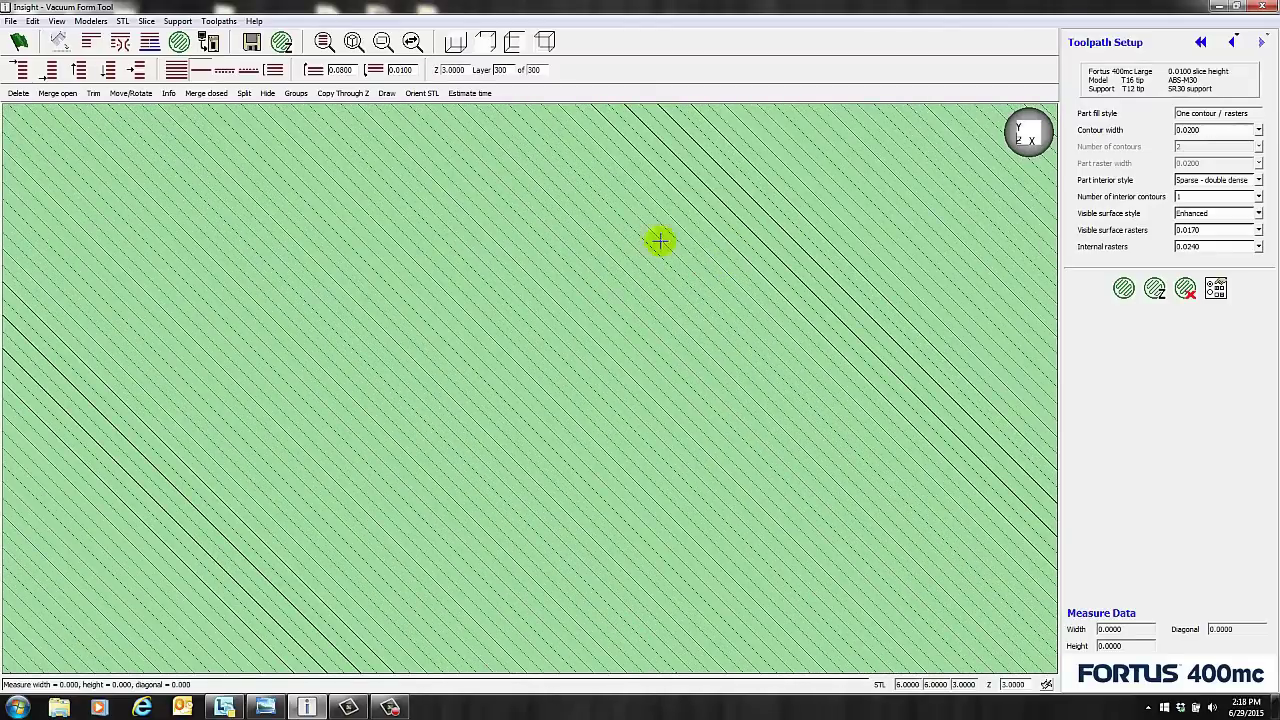
- Show all layers in an isometric view, and switch to Windows Photo Viewer to examine the example photo of a printed tool
click(545, 41)
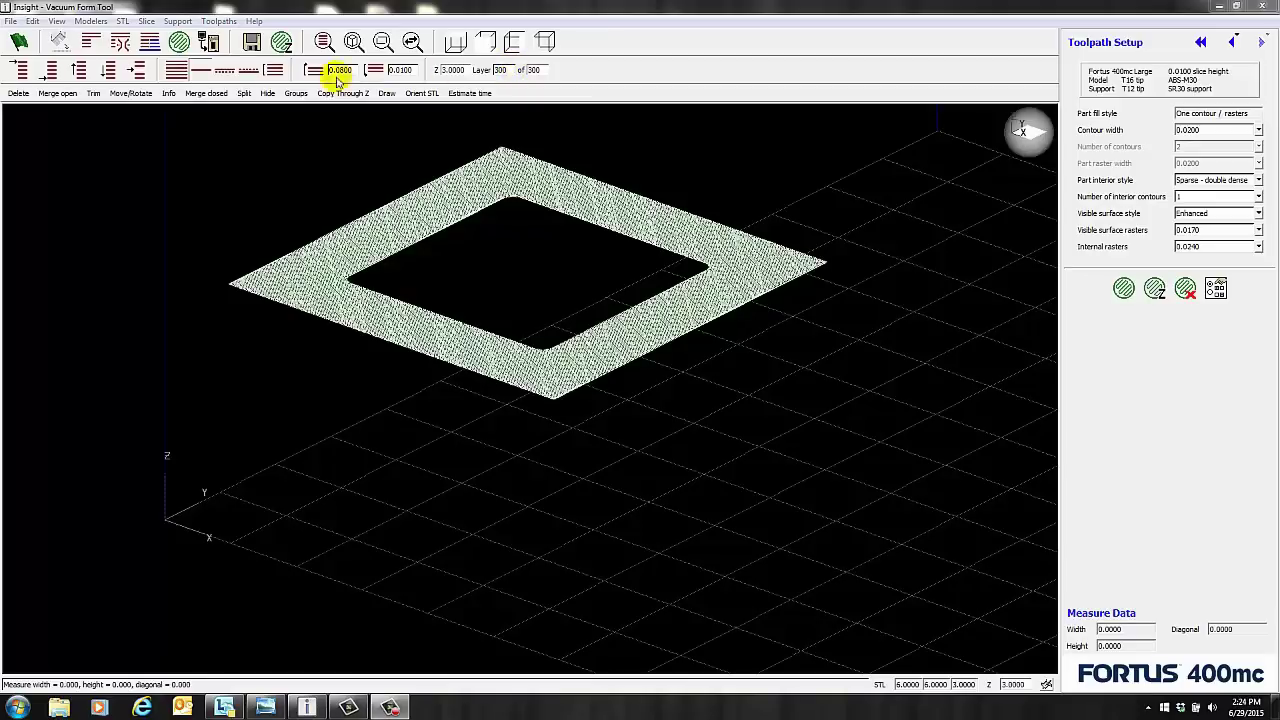
click(176, 70)
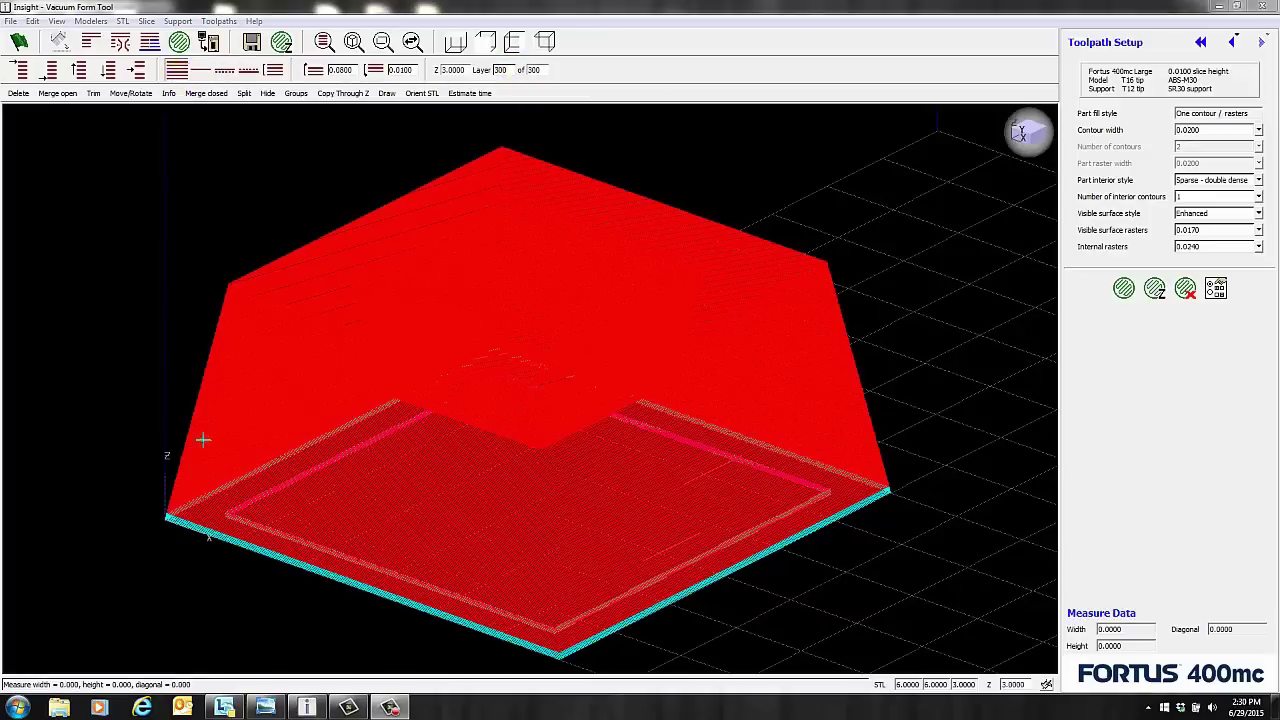
click(265, 707)
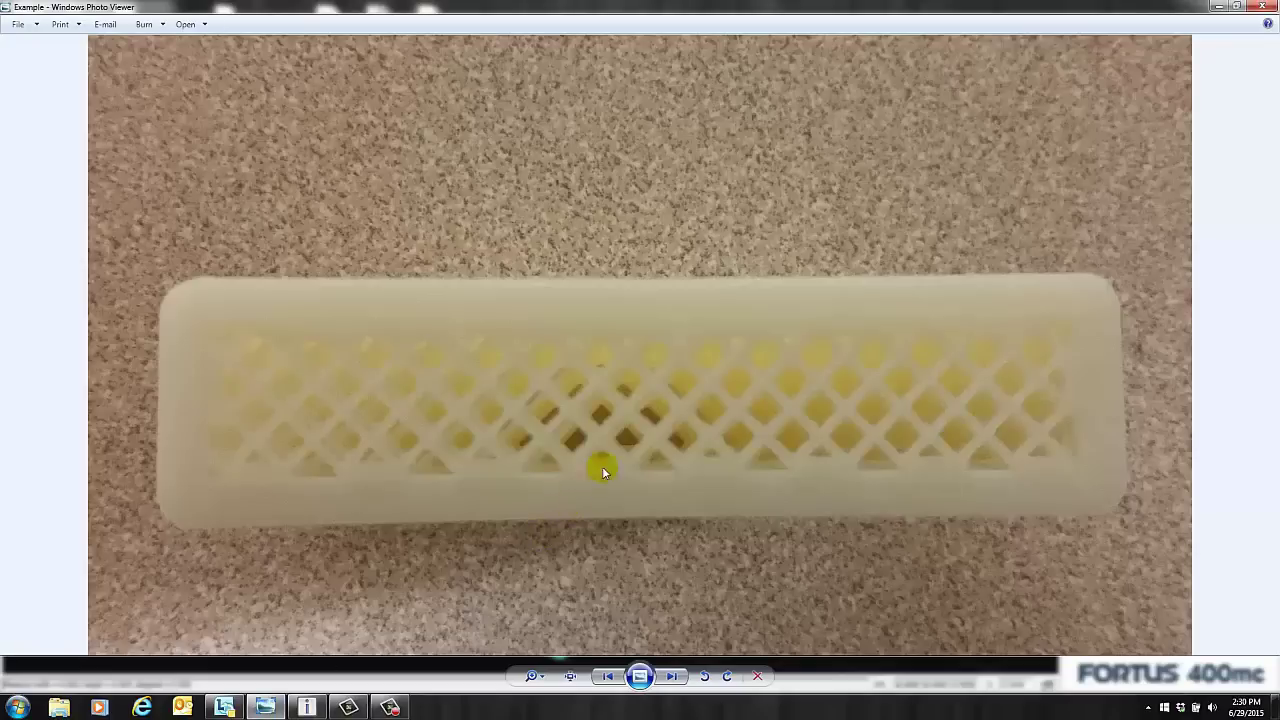